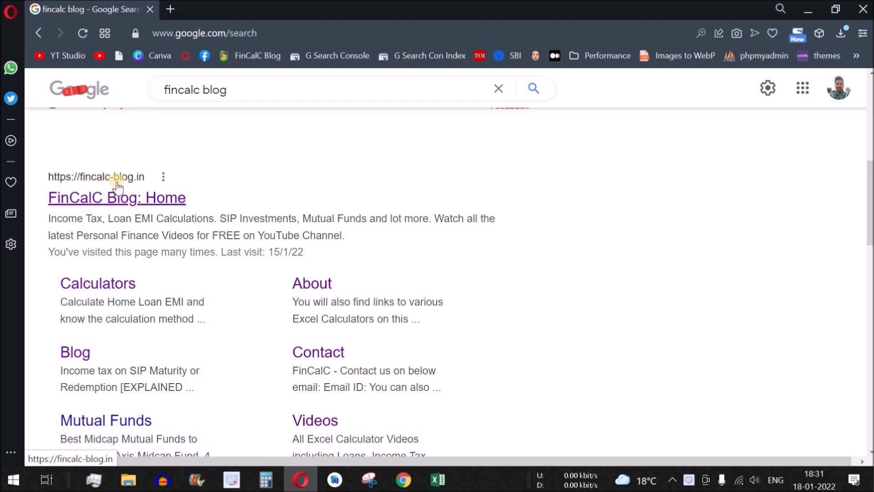
Open the FinCalC Blog from the search results and go to its Savings Interest calculator
click(123, 206)
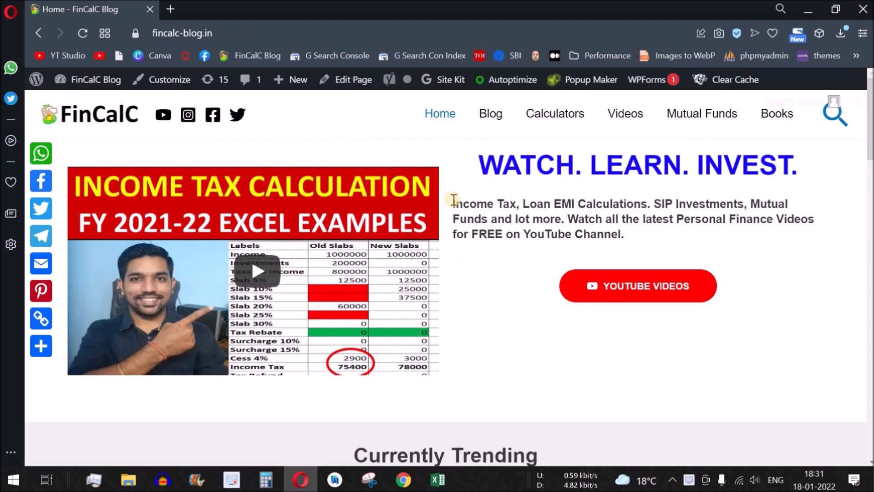
click(556, 119)
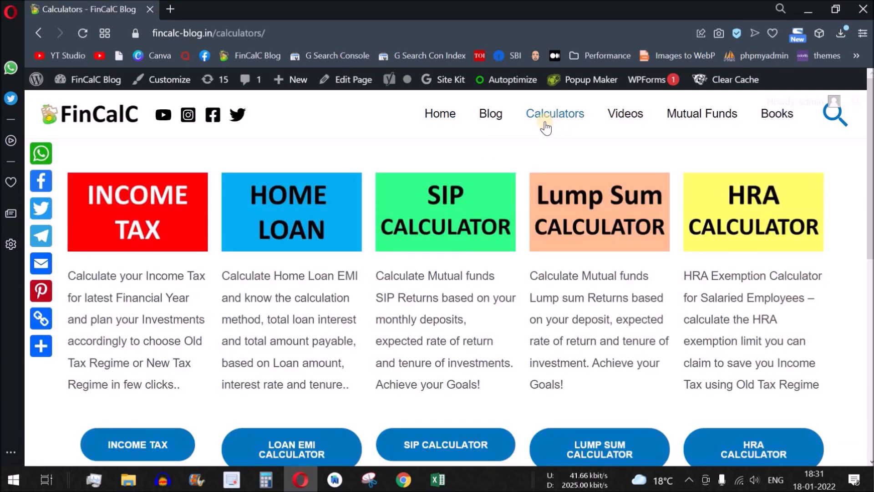
scroll(513, 183, down, 5)
scroll(513, 186, down, 1)
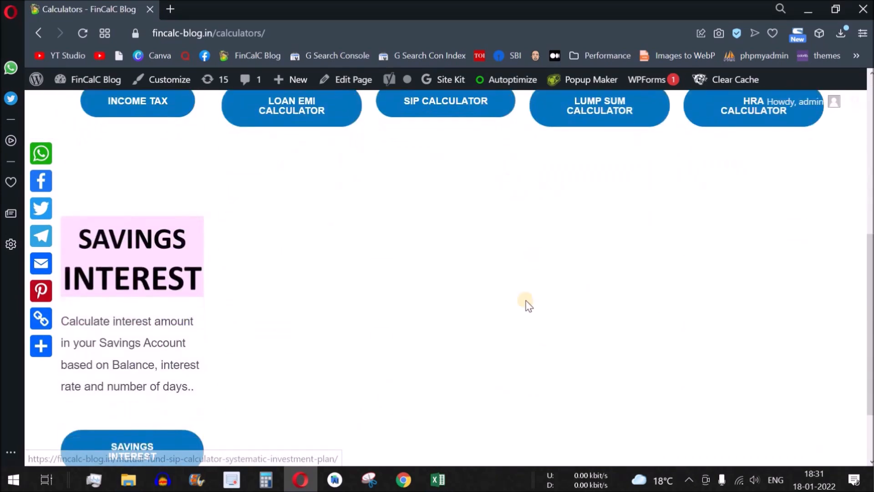
scroll(172, 306, down, 3)
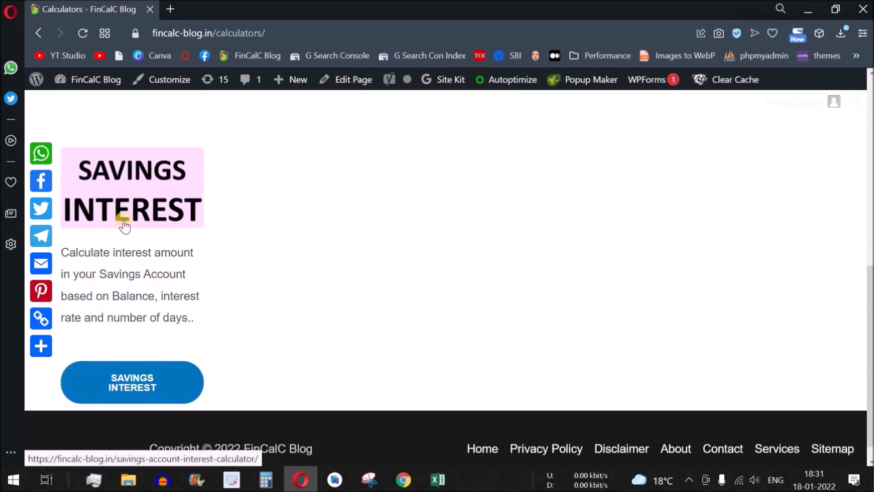
click(132, 197)
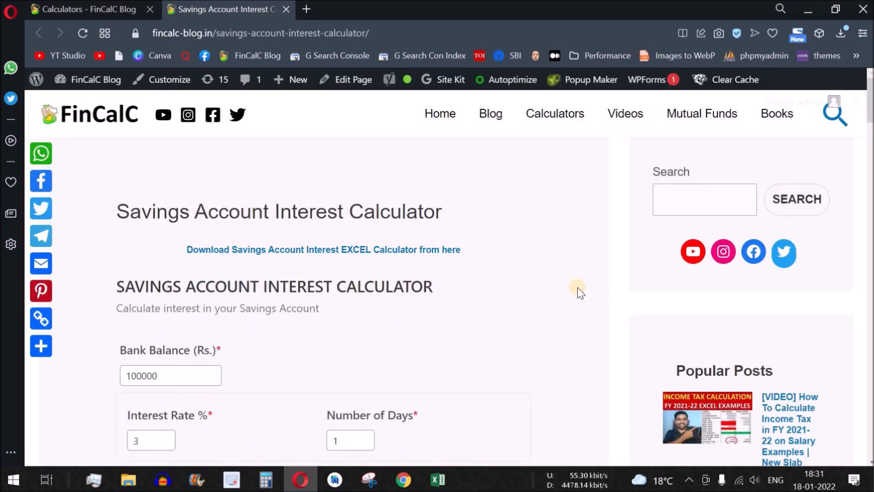
Examine the savings calculator's bank balance, interest rate and number of days inputs together with its interest amount output
scroll(568, 247, down, 2)
drag(141, 142, 416, 143)
click(417, 310)
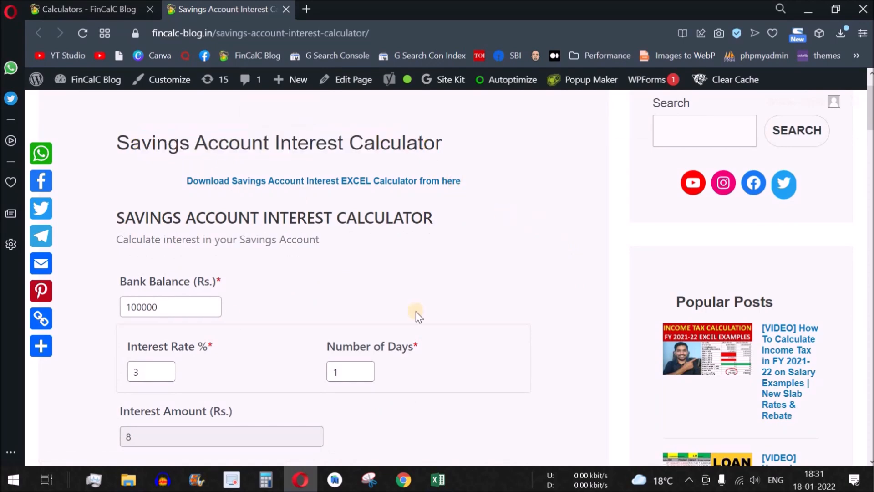
scroll(308, 302, down, 2)
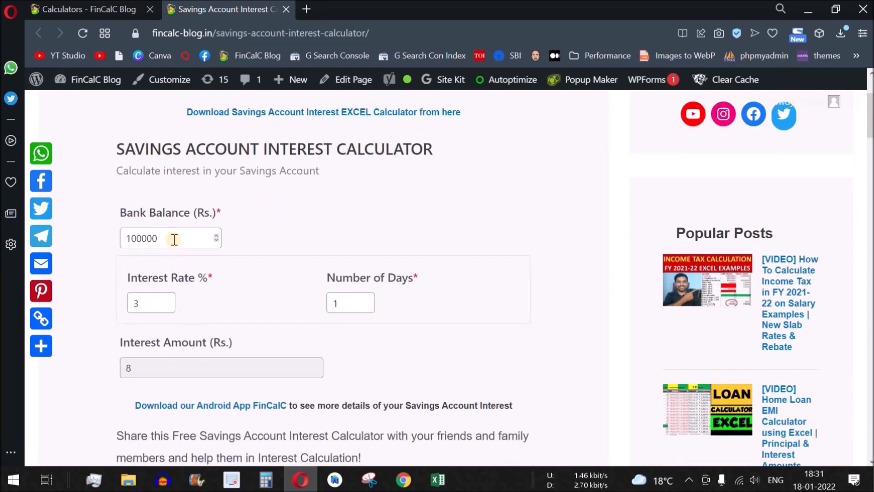
drag(172, 238, 114, 241)
click(148, 304)
click(330, 311)
double_click(127, 367)
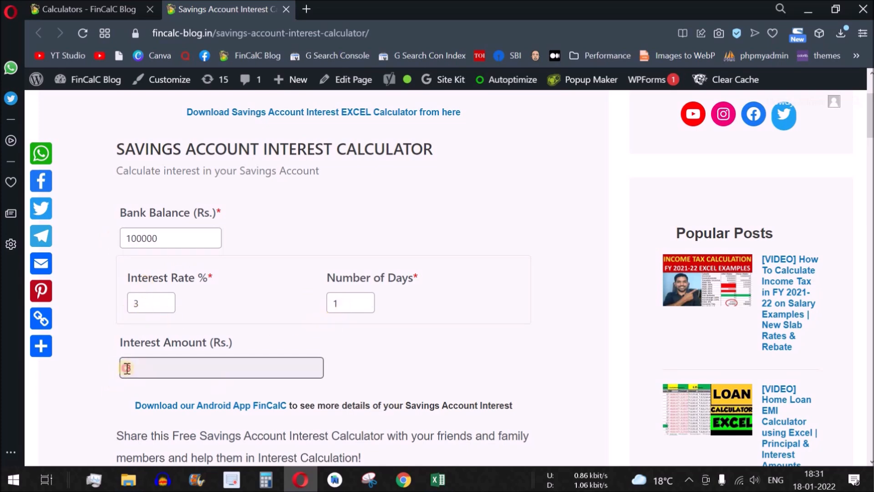
click(191, 369)
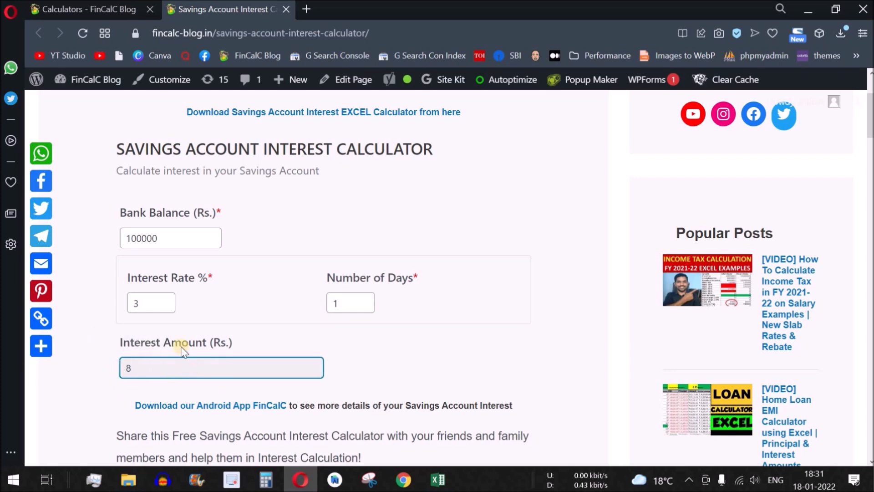
Calculate the interest for a bank balance of 50000 over 10 days and check the interest amount
drag(164, 235, 110, 238)
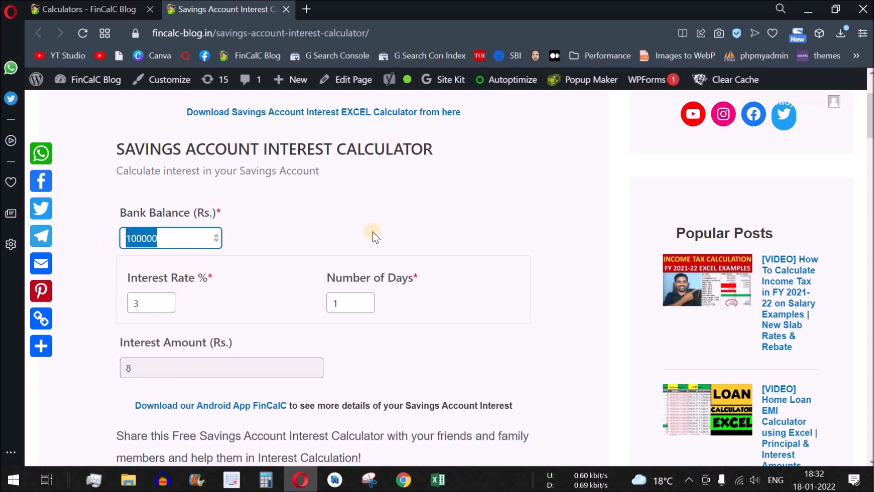
text(500)
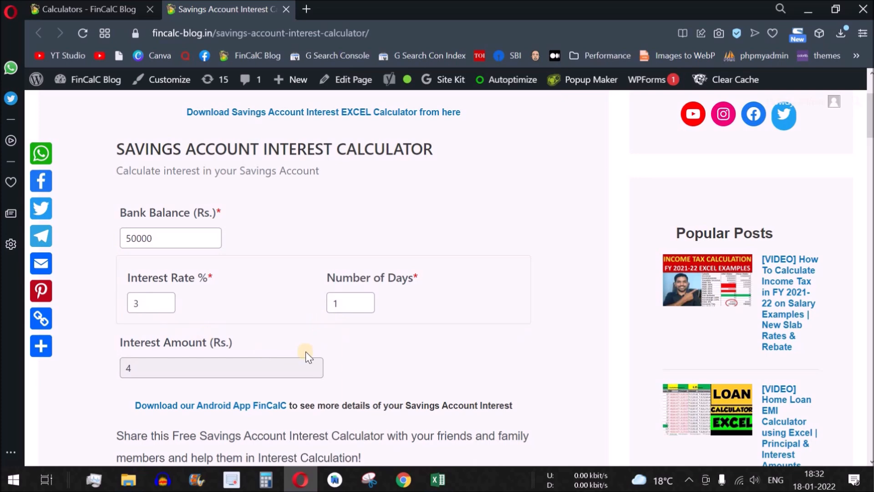
click(346, 304)
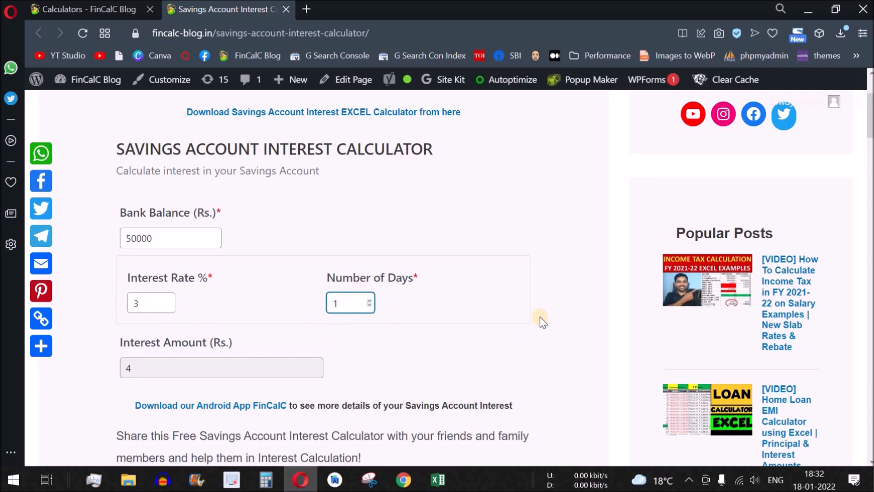
click(142, 369)
double_click(130, 368)
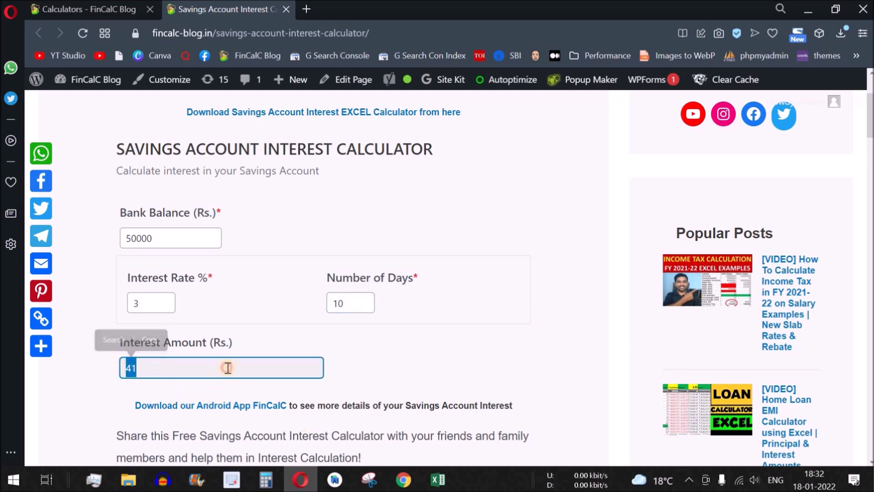
click(484, 367)
Set the bank balance to 100000 and the interest rate to 3.5%
drag(165, 238, 101, 244)
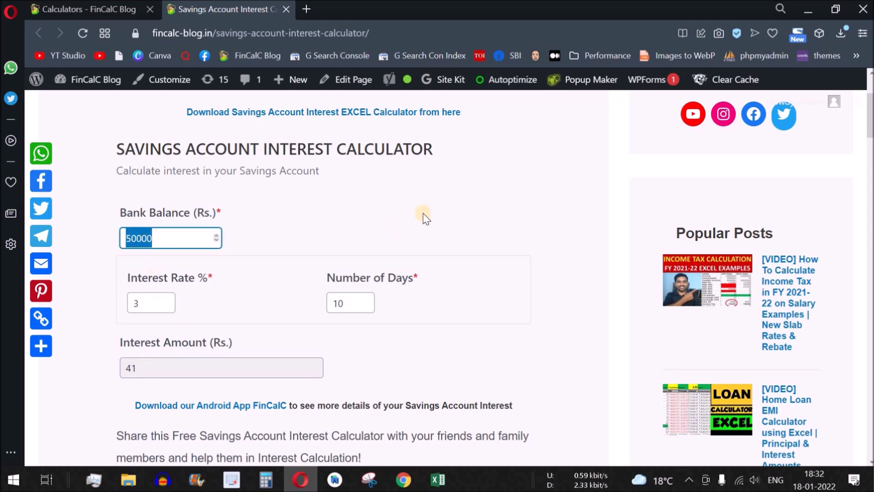
text(100)
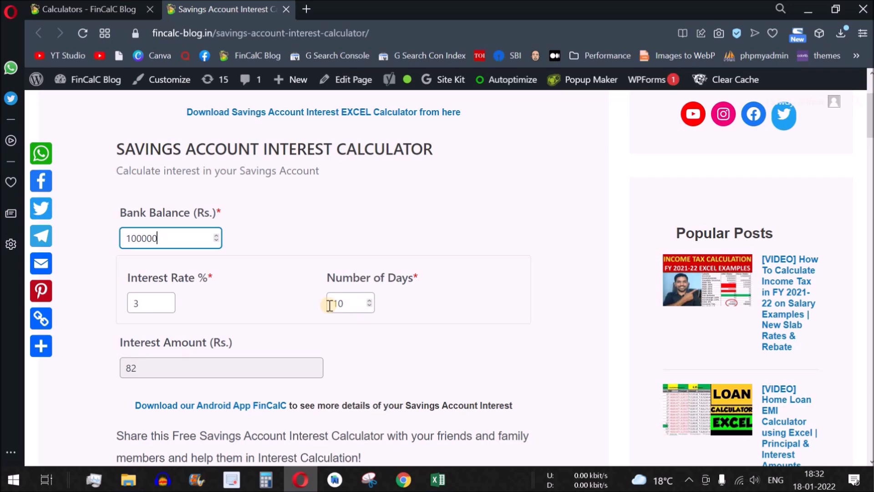
click(150, 312)
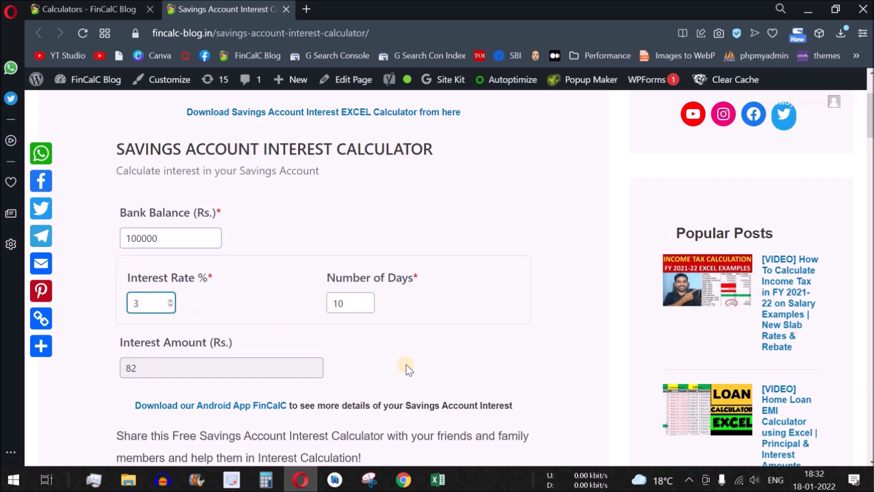
click(313, 332)
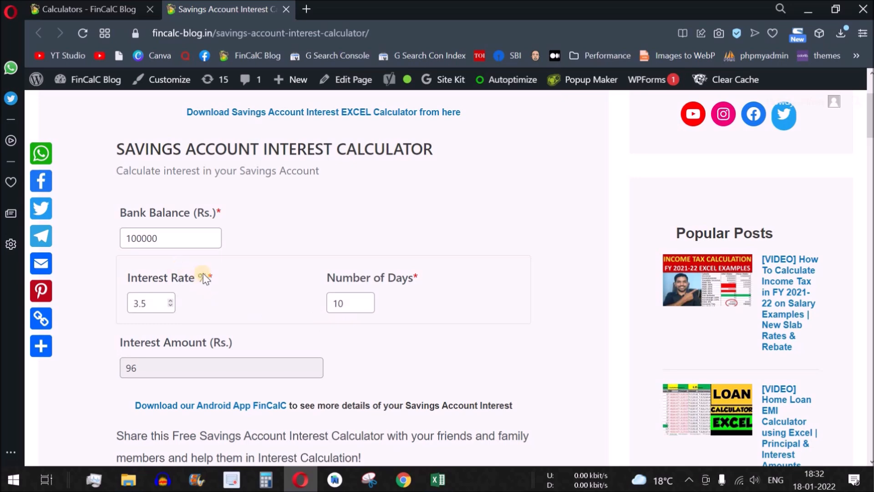
Set the number of days to 30 and check the calculated interest amount
double_click(339, 305)
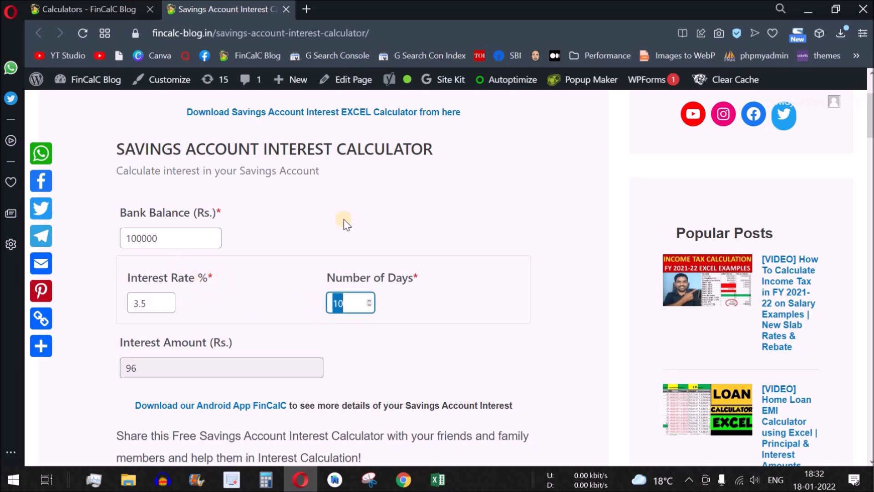
text(30)
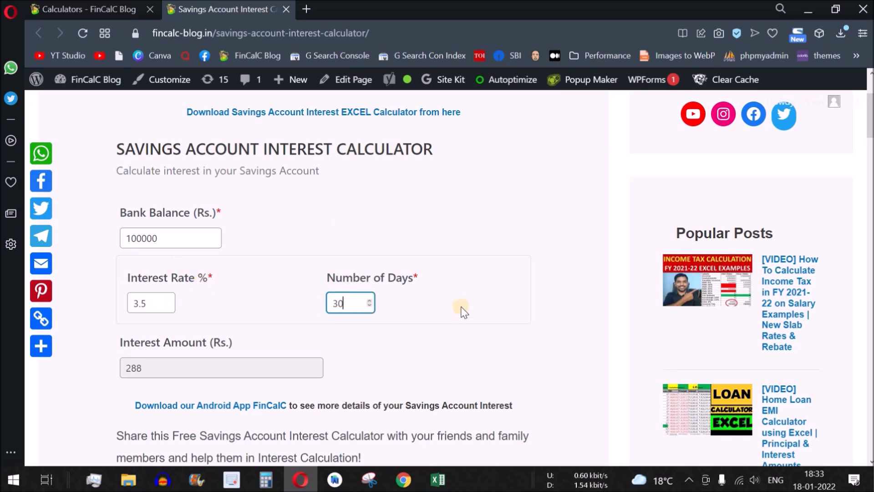
double_click(144, 372)
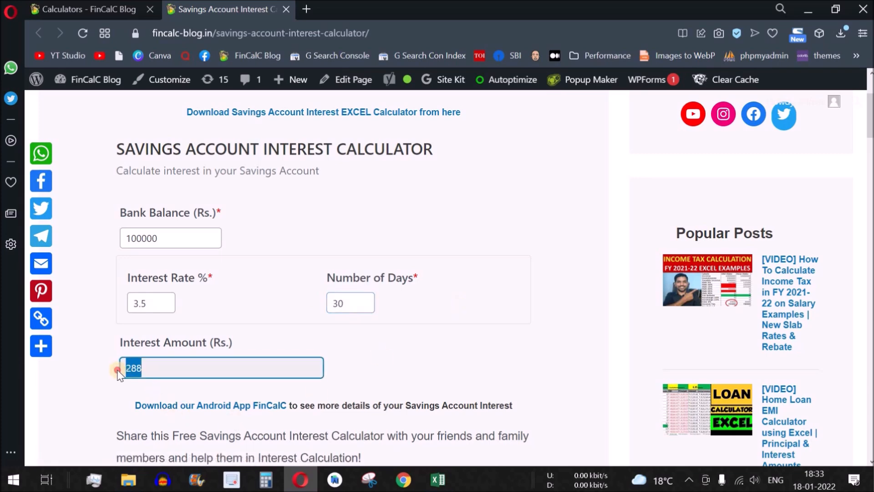
click(443, 349)
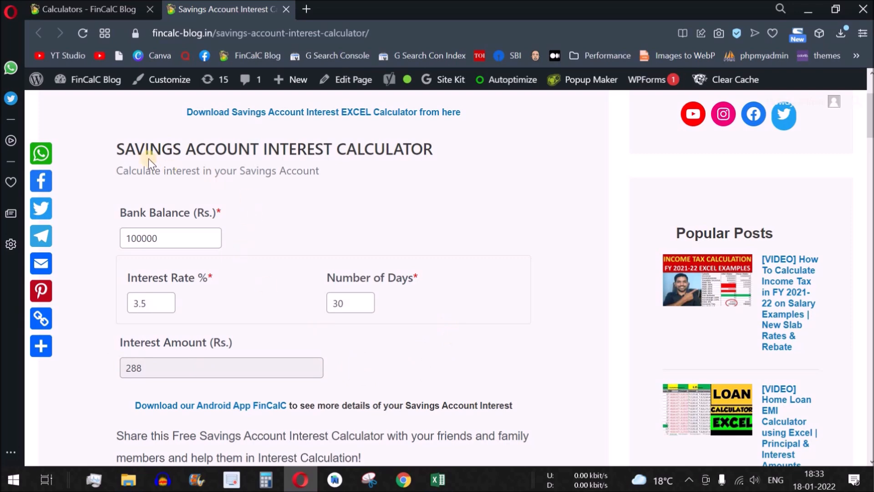
drag(118, 149, 436, 154)
click(547, 265)
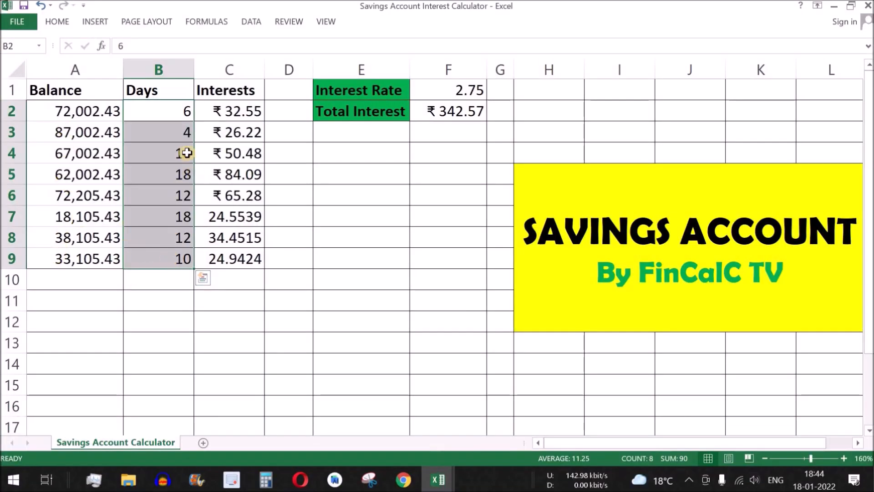
click(173, 131)
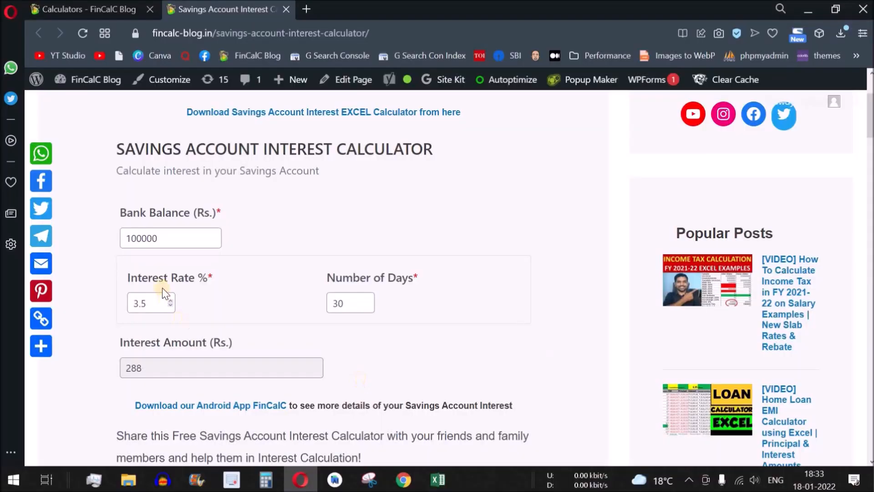
drag(160, 240, 128, 237)
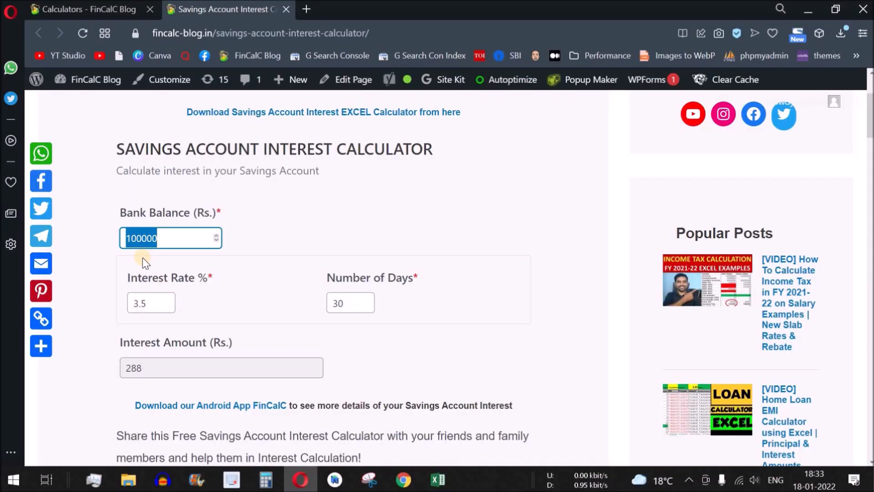
drag(118, 153, 432, 151)
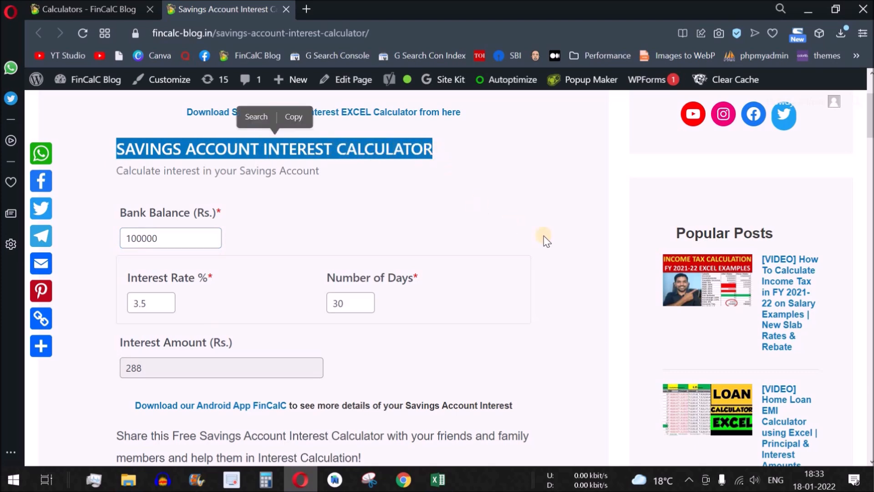
click(553, 221)
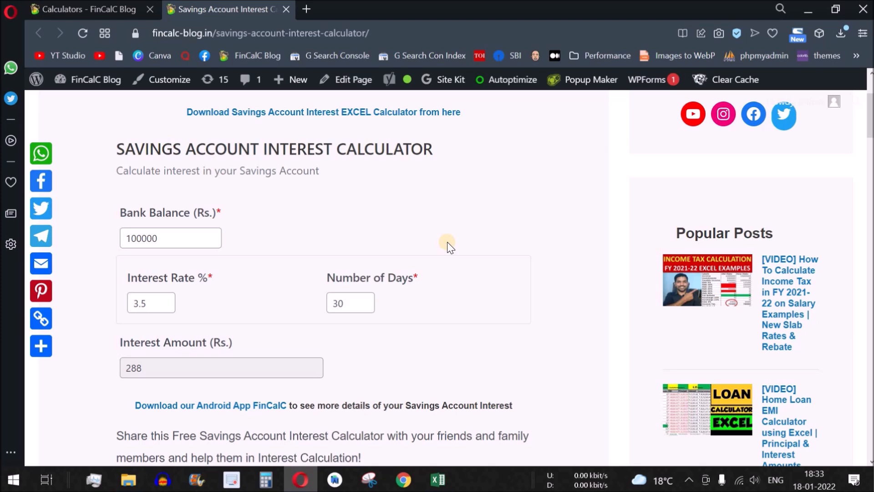
Open the linked article for downloading the Savings Account Interest Excel calculator and start reading its introduction
scroll(359, 287, up, 2)
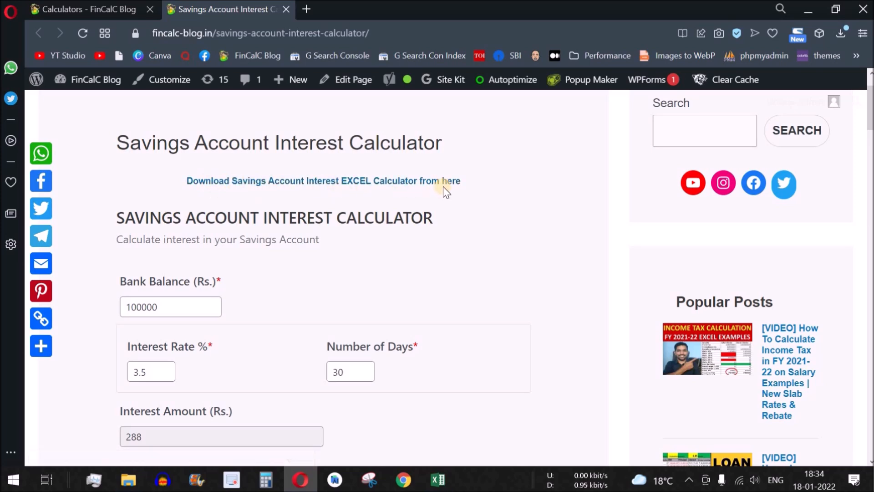
click(332, 182)
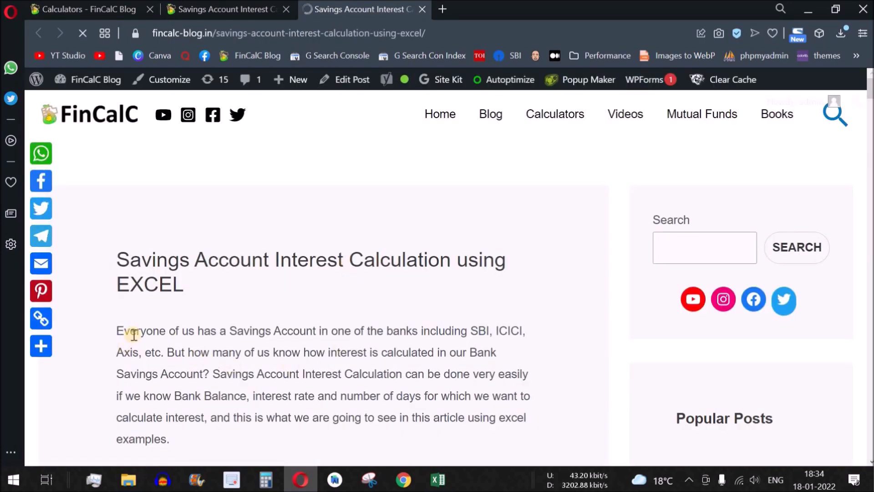
drag(117, 329, 452, 334)
click(439, 351)
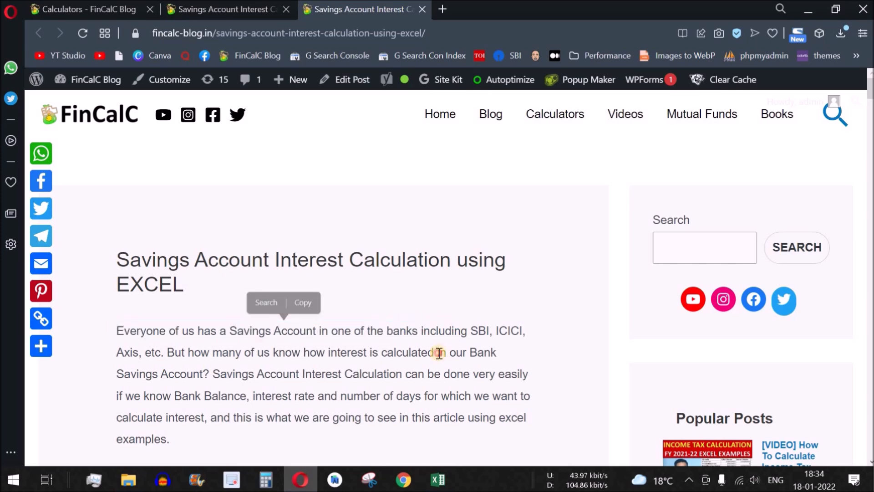
Read the article's explanation of savings interest calculation and look through its table of contents for the Excel calculator download section
scroll(341, 316, down, 2)
scroll(340, 319, down, 2)
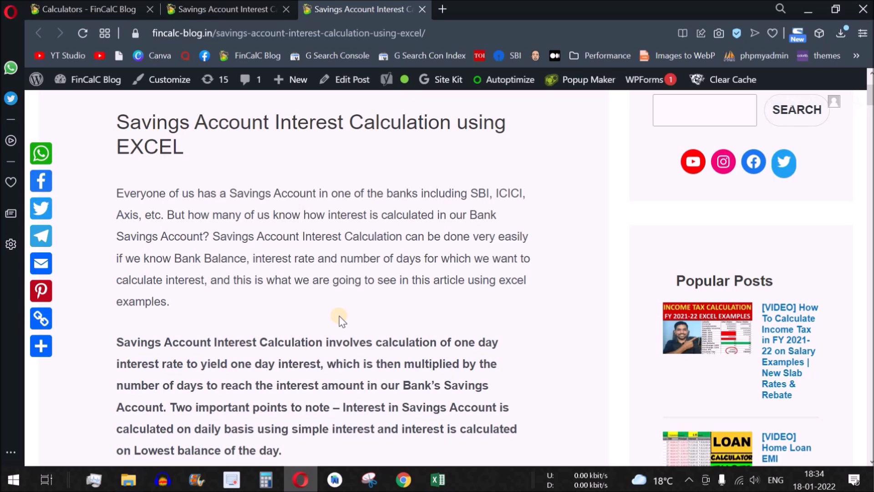
scroll(340, 319, down, 4)
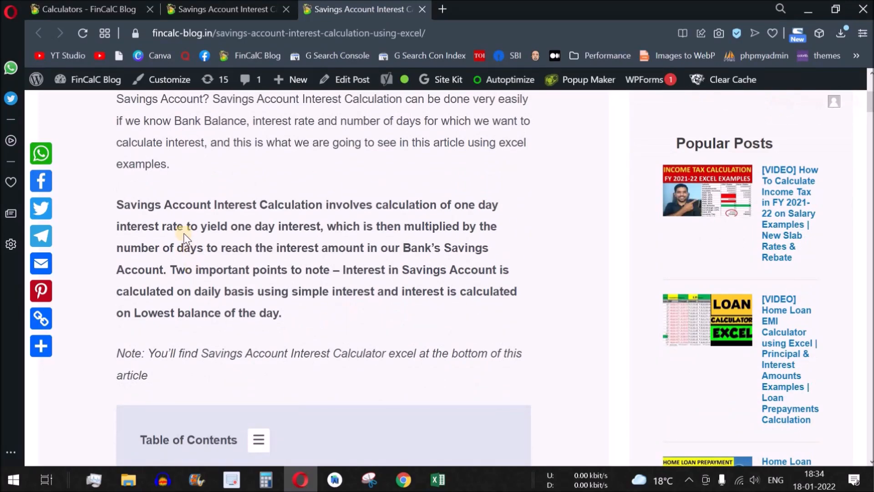
drag(119, 205, 301, 317)
click(352, 314)
scroll(345, 287, down, 8)
scroll(345, 288, down, 6)
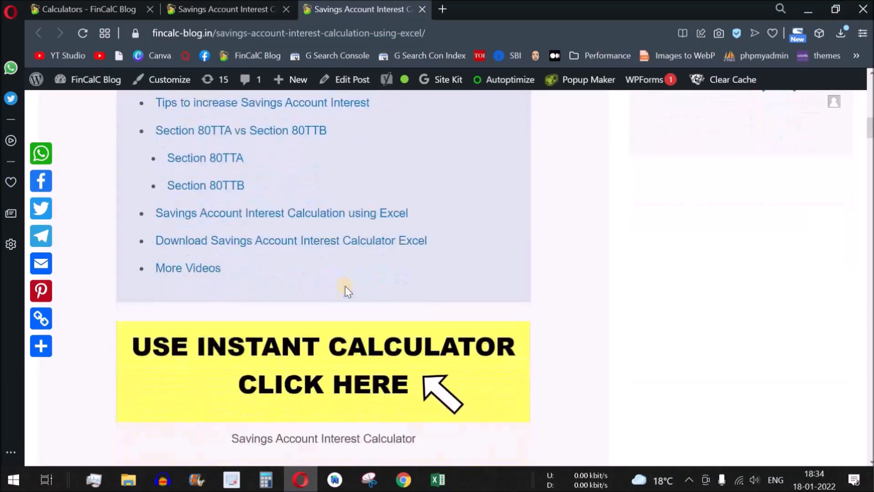
scroll(341, 292, up, 2)
scroll(340, 289, down, 3)
scroll(341, 287, down, 2)
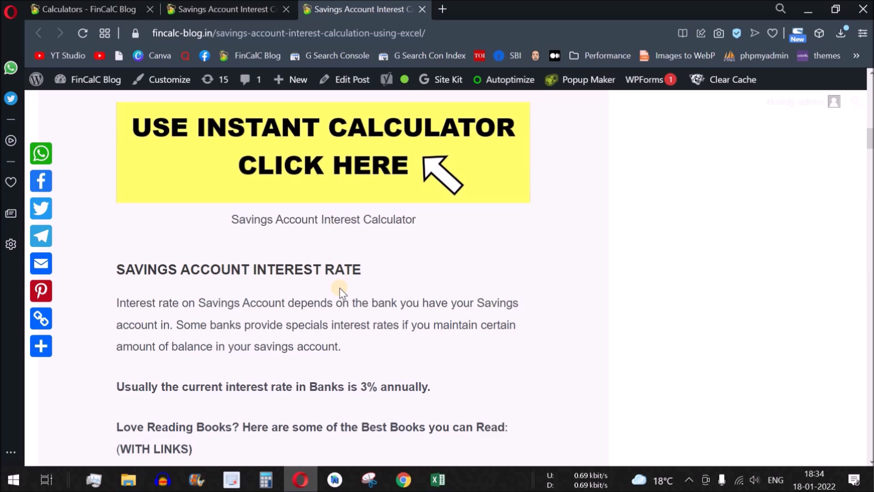
scroll(340, 288, up, 12)
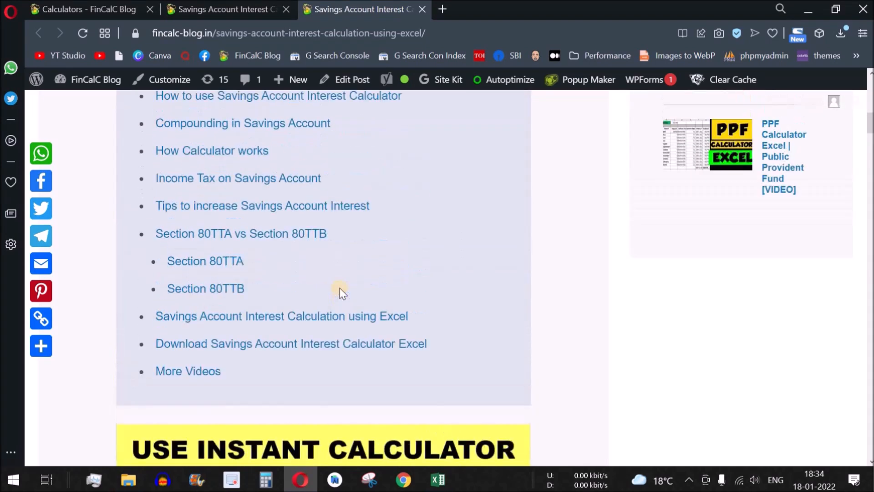
scroll(246, 182, down, 5)
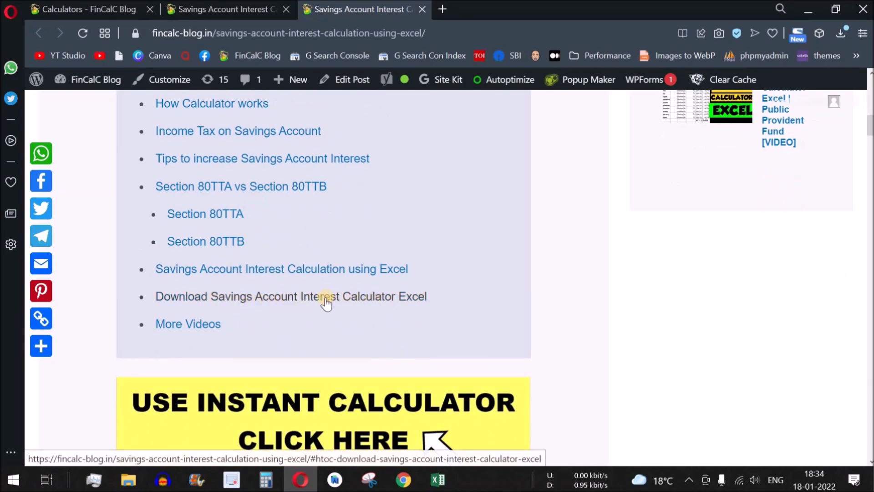
Go to the article's Excel calculator download section and open the linked Savings Account Interest Calculator spreadsheet
click(286, 301)
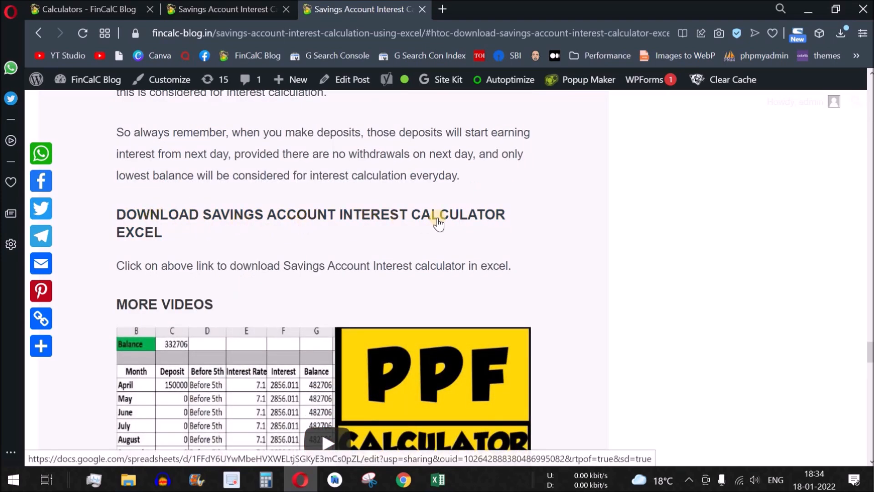
click(317, 218)
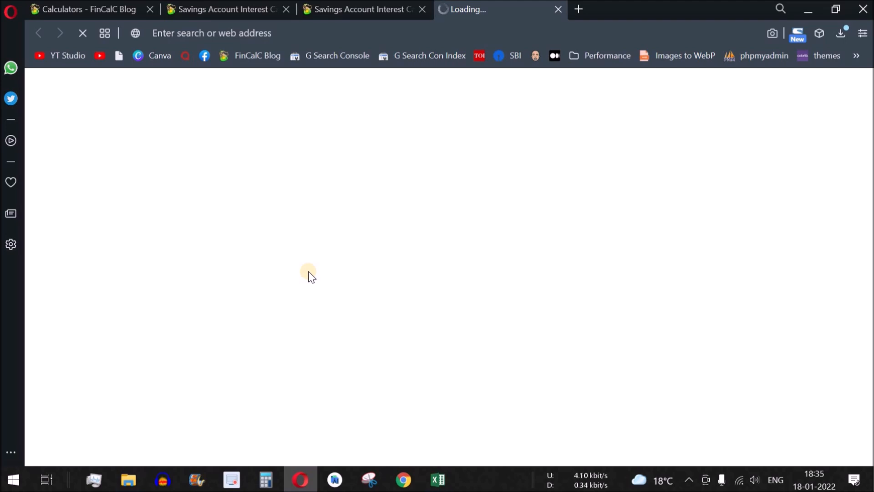
click(109, 233)
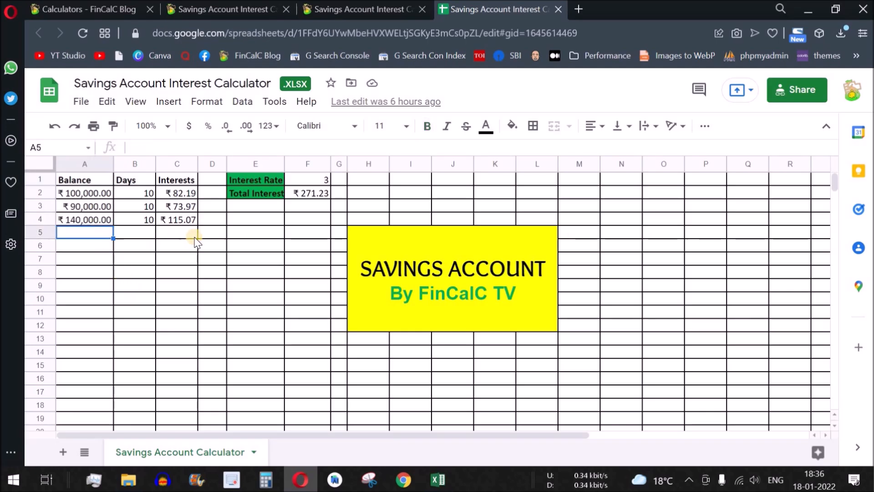
click(232, 236)
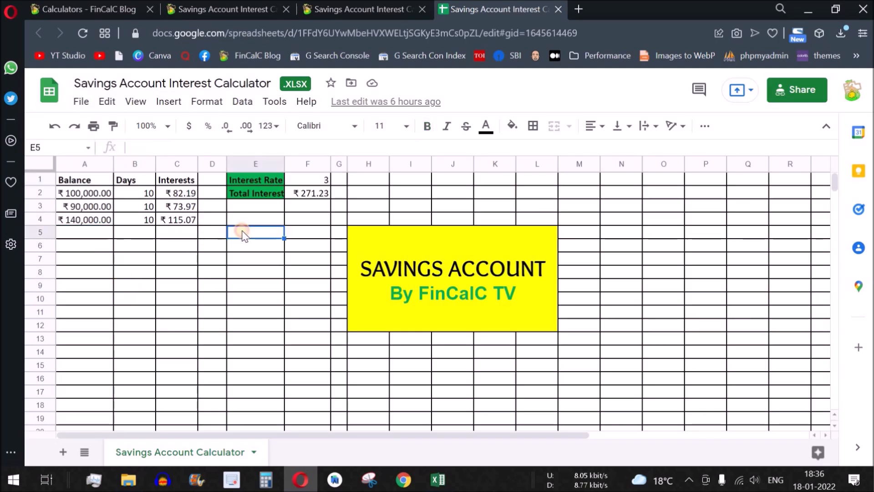
Look up the spreadsheet's Microsoft Excel (.xlsx) download option, and close the options without downloading
click(82, 103)
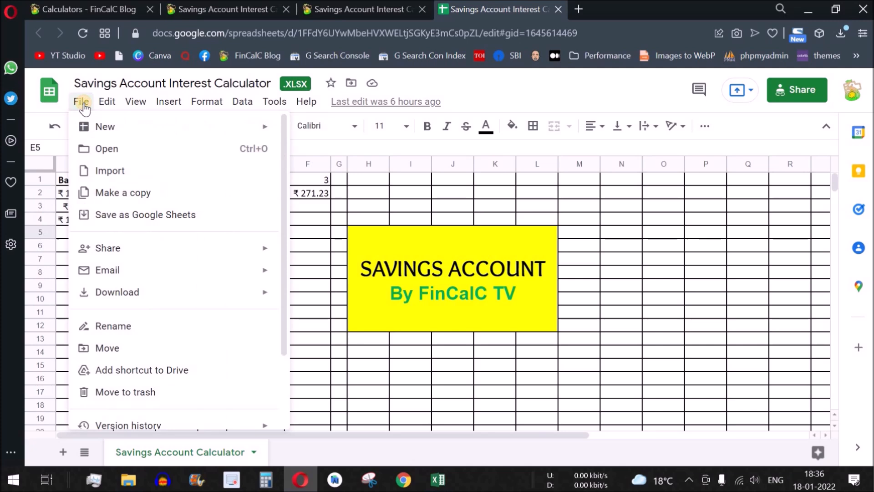
mouse_move(140, 293)
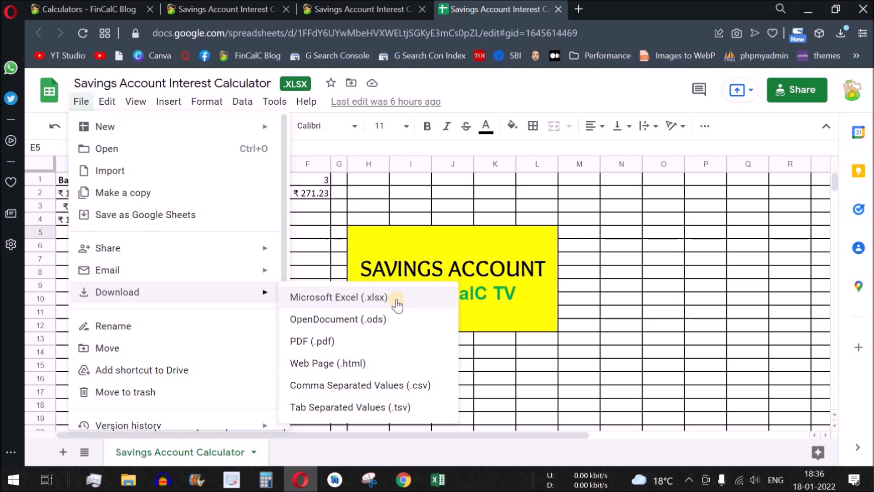
click(596, 341)
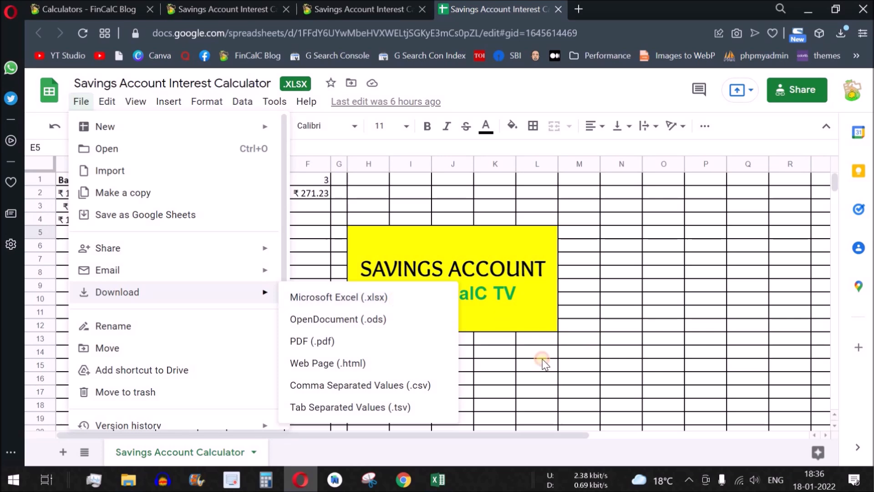
click(298, 220)
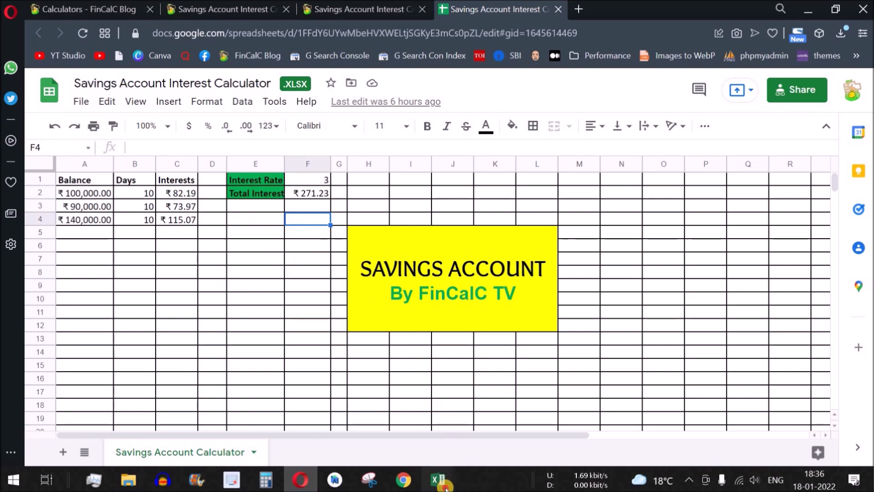
Switch to the Savings Account Interest Calculator workbook in Excel and review its Balance, Days and Interests columns
mouse_move(438, 480)
click(493, 406)
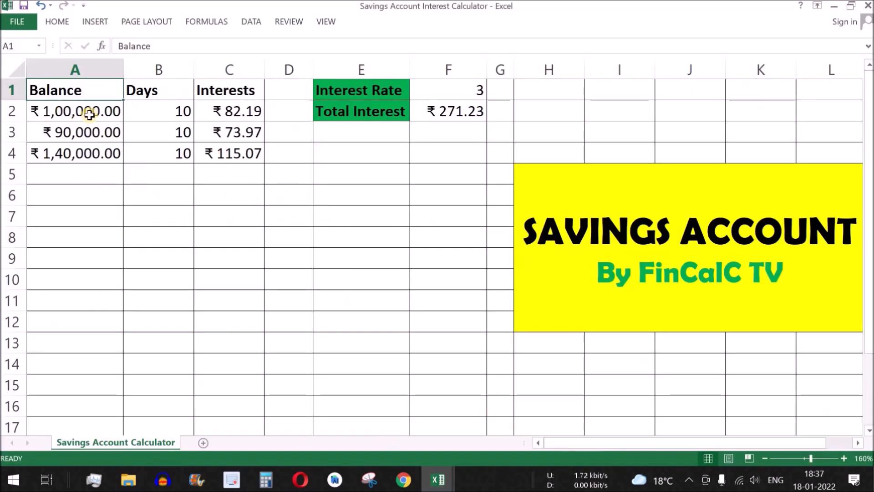
drag(74, 111, 248, 135)
drag(259, 183, 256, 315)
click(108, 198)
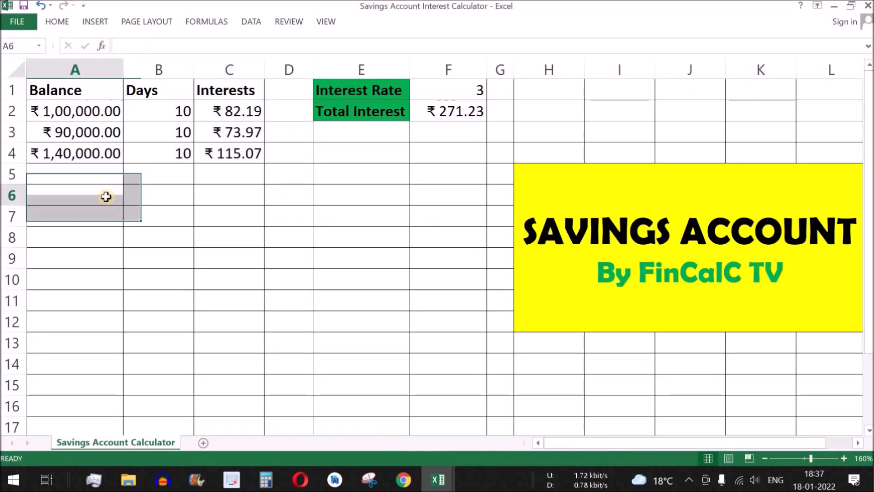
click(77, 68)
drag(68, 112, 78, 342)
drag(169, 109, 159, 237)
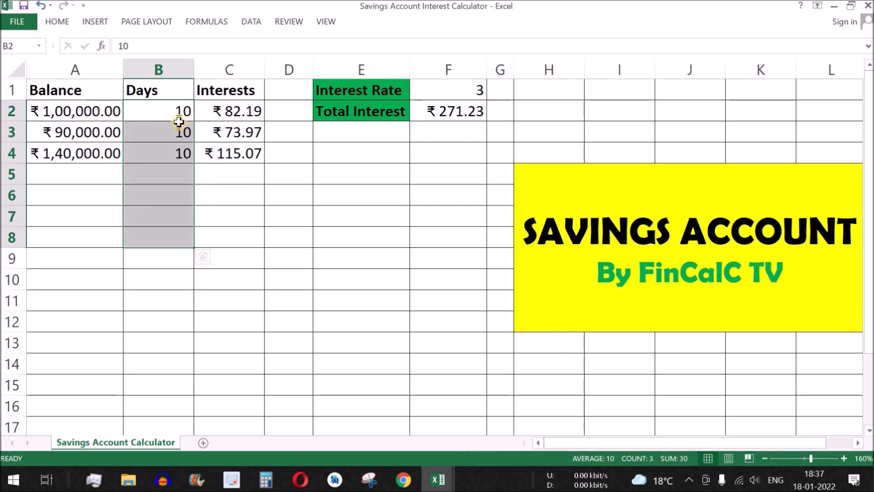
drag(244, 105, 228, 292)
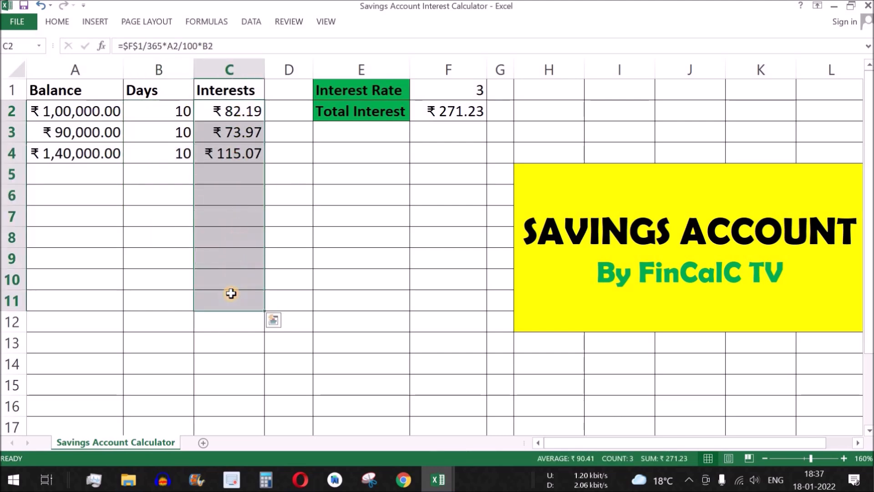
Examine how the first row's balance and days feed the interest formula, and inspect the Total Interest formula in F2
click(73, 111)
drag(103, 111, 185, 108)
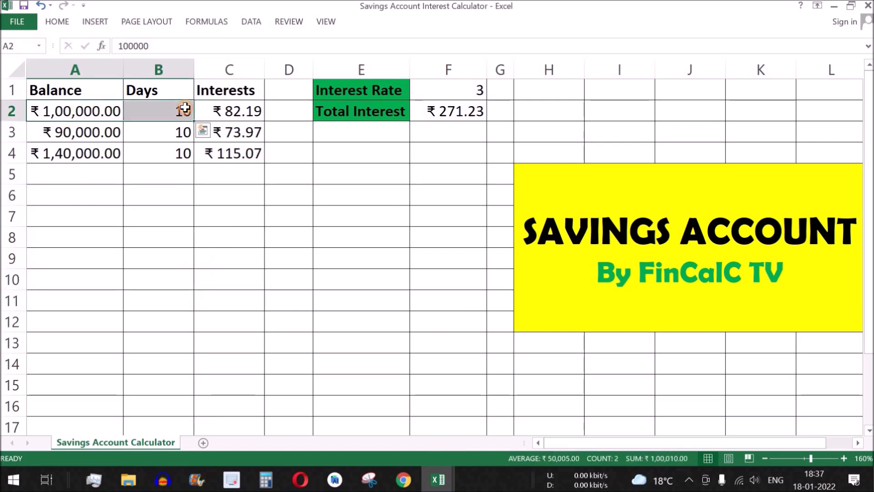
drag(252, 116, 256, 258)
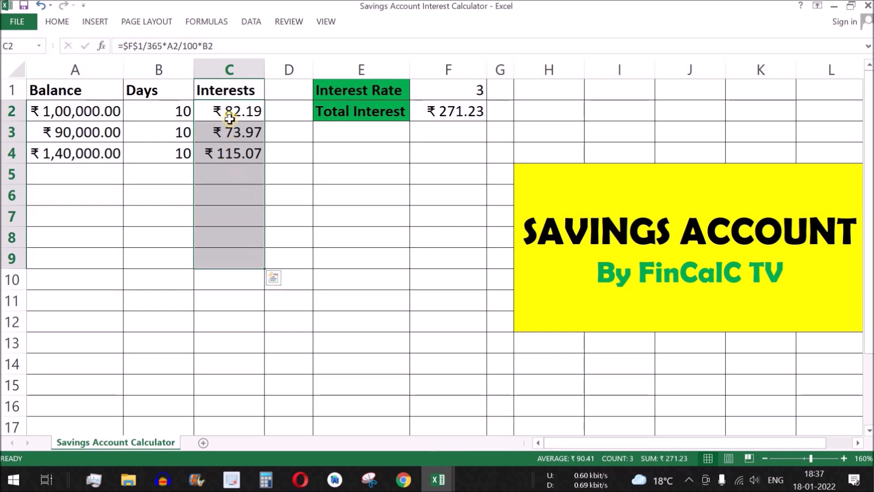
click(449, 111)
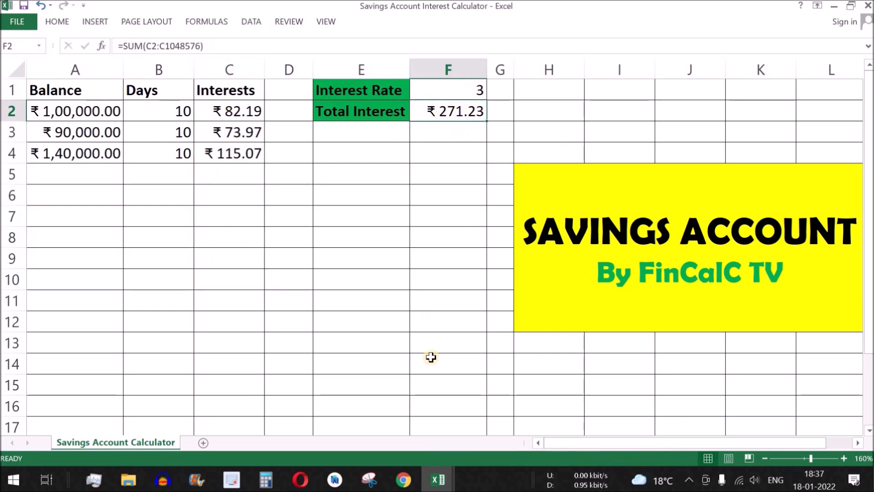
Switch to the bank statement workbook and review the entries and balances from 25-Sep-21 to 25-Dec-21, including the December credit interest
click(438, 478)
click(397, 451)
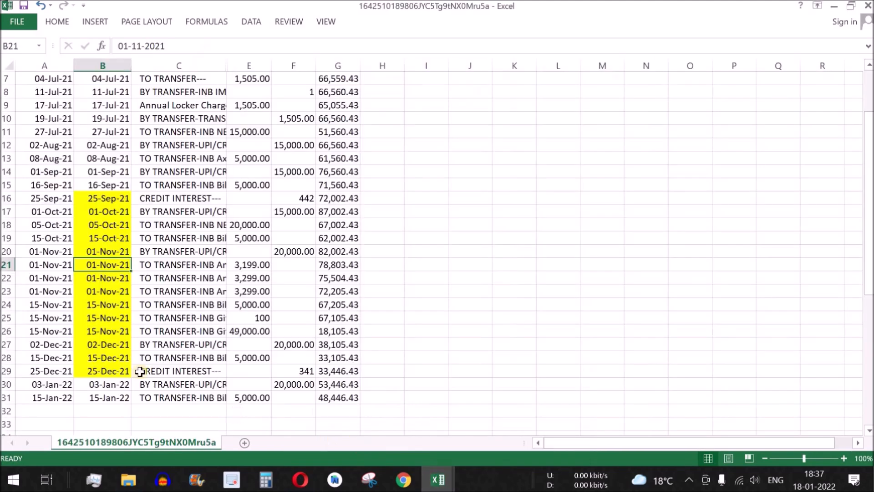
drag(44, 198, 341, 371)
drag(338, 199, 340, 371)
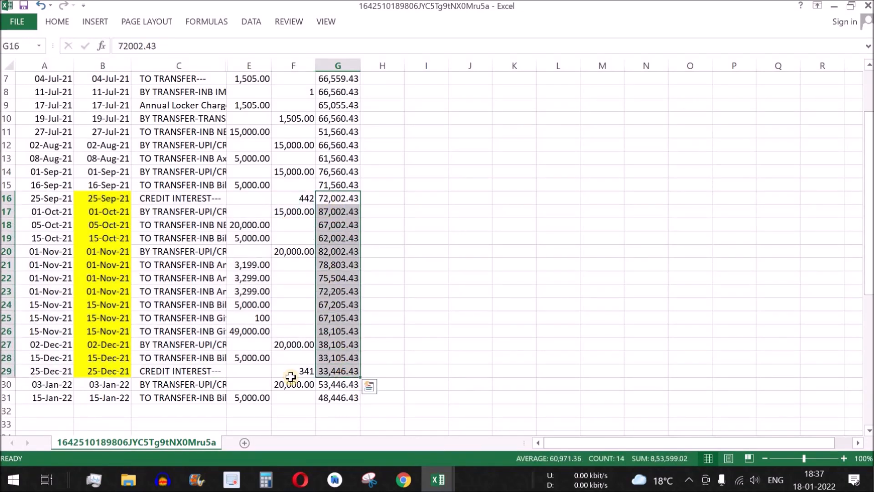
click(182, 373)
click(293, 373)
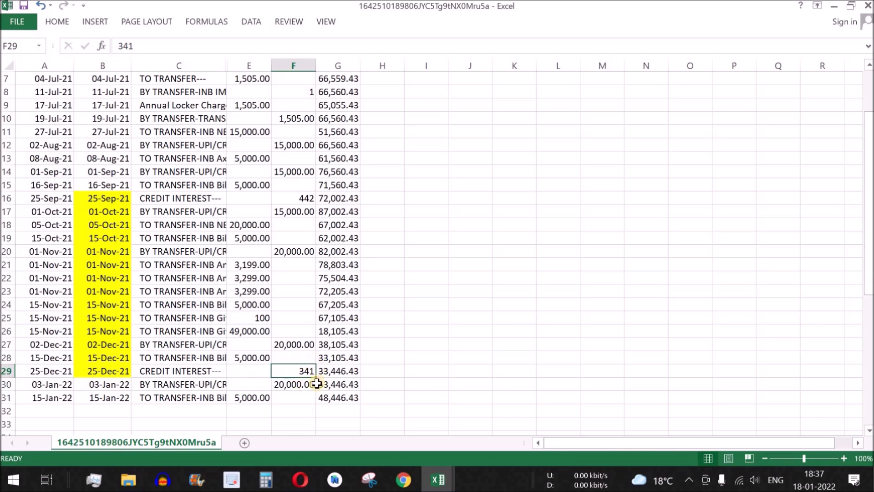
Copy the 25-Sep-21 closing balance of 72,002.43 from the bank statement into cell A2 of the interest calculator
click(101, 199)
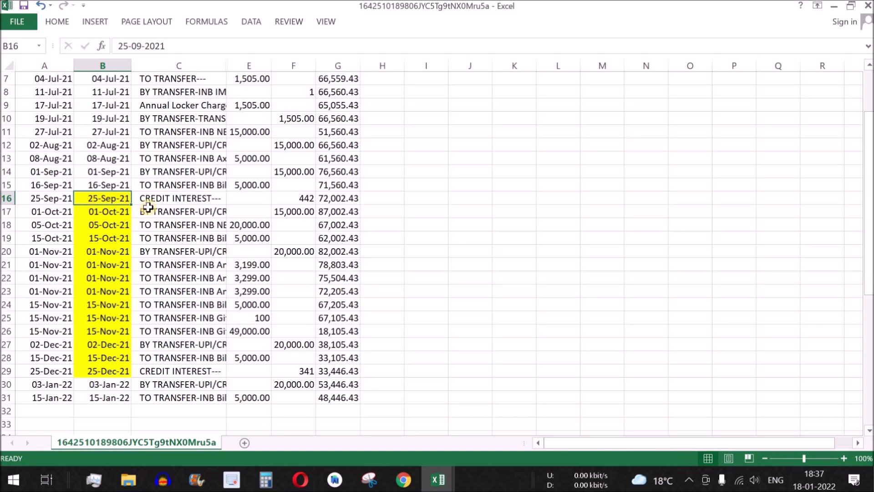
click(186, 201)
click(306, 199)
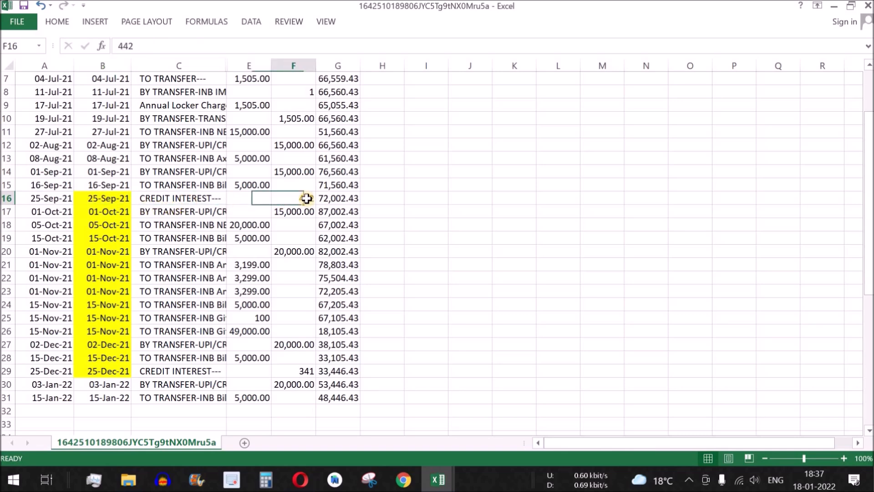
click(358, 197)
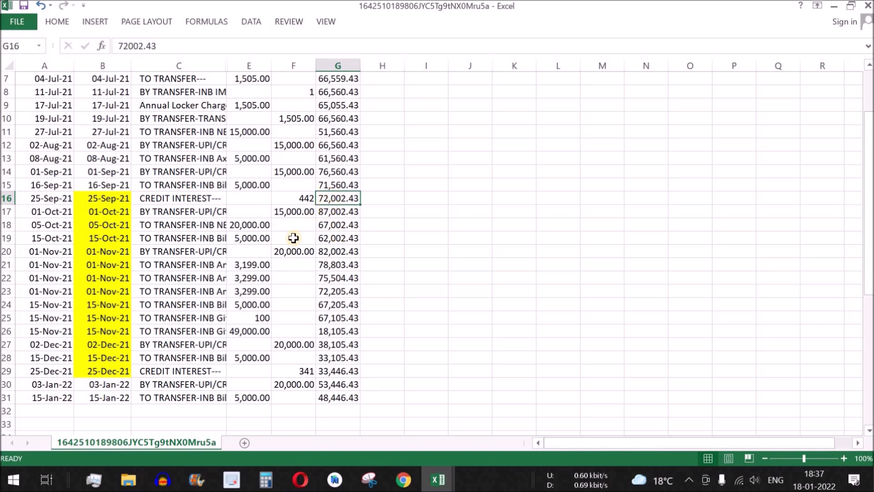
key(ctrl+c)
key(alt+Tab)
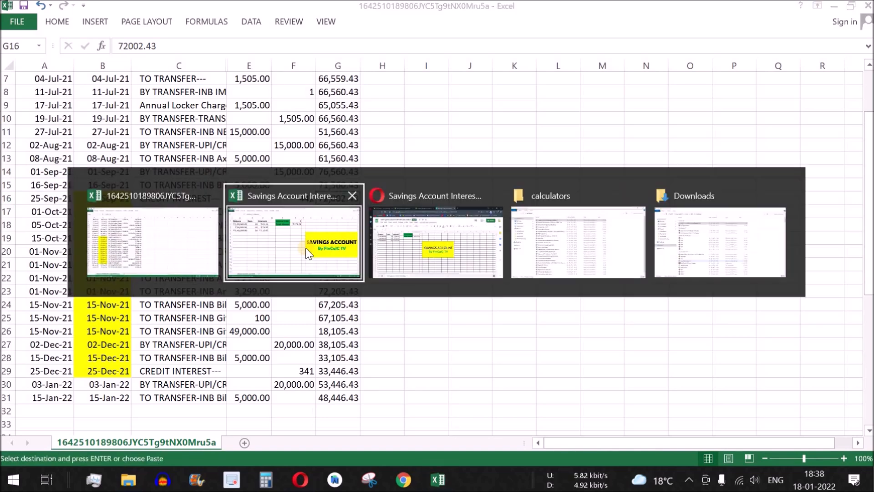
click(80, 114)
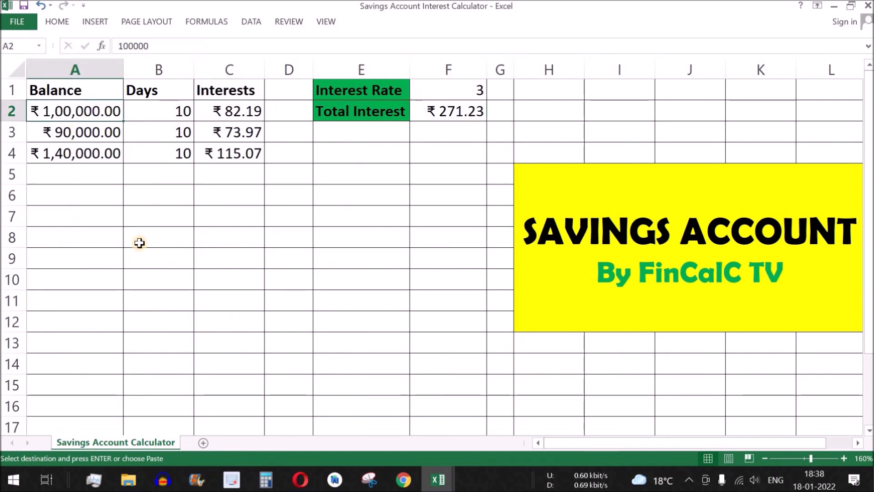
key(ctrl+v)
Check the statement dates 25-Sep-21 and 01-Oct-21, set the first balance's days to 6, and review its interest and the total
click(170, 109)
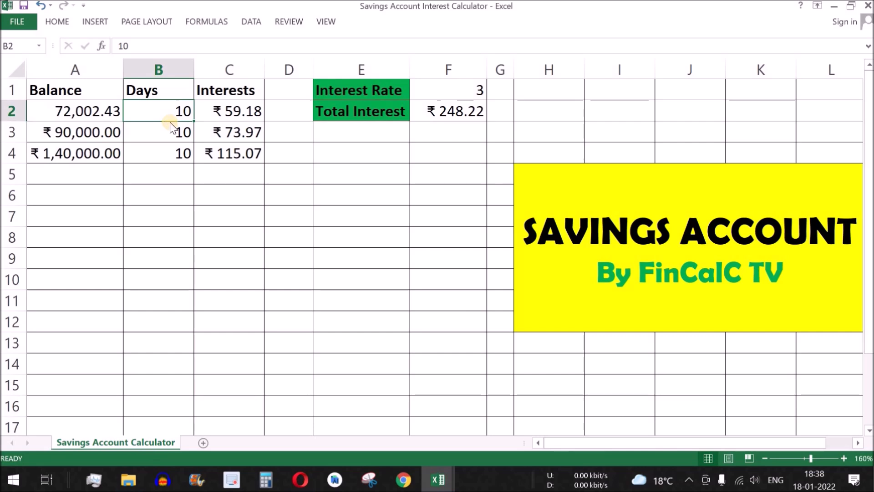
key(alt+Tab)
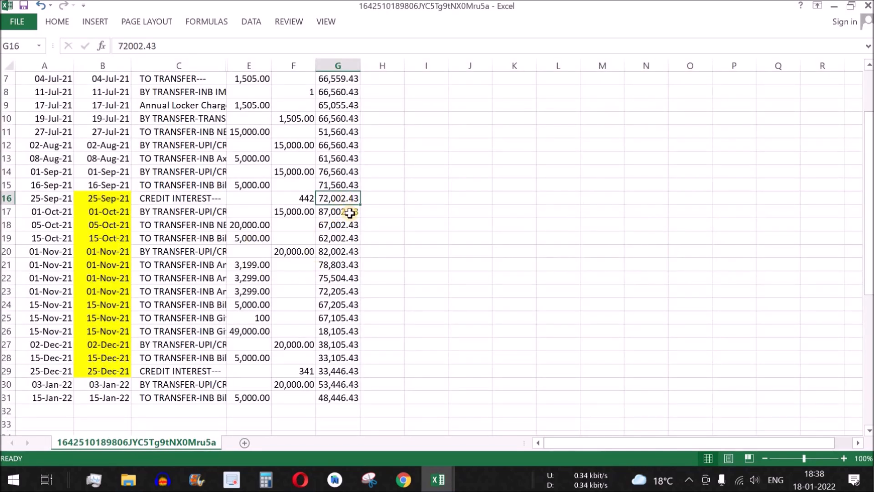
drag(336, 198, 109, 199)
click(330, 201)
click(113, 213)
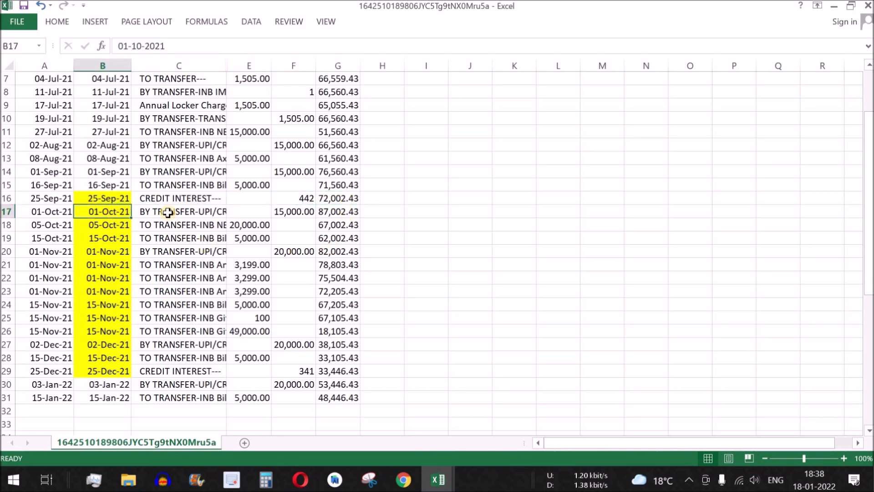
click(341, 199)
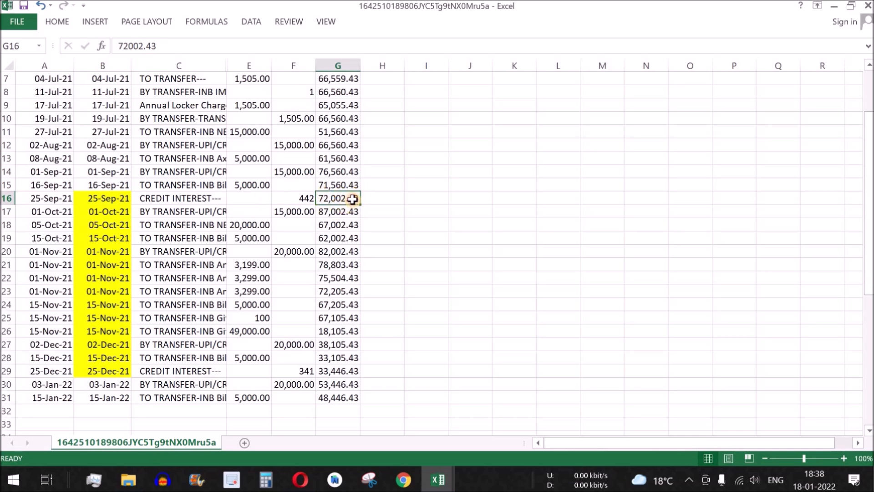
click(110, 214)
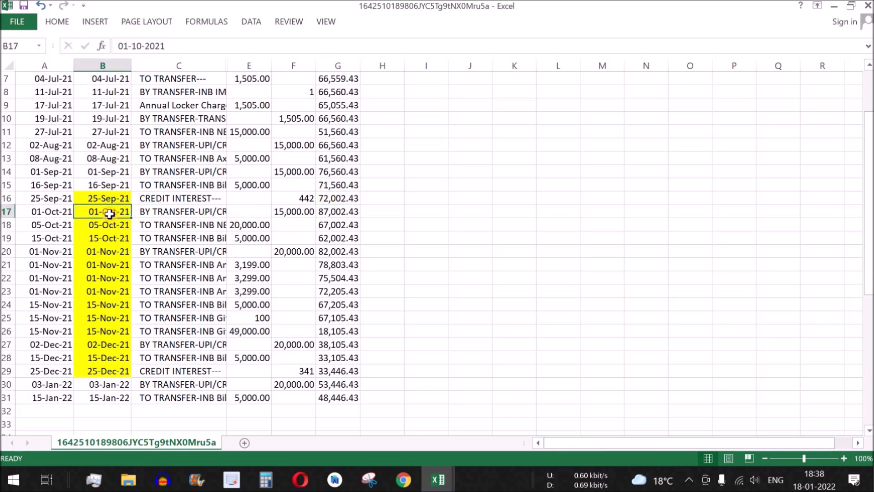
key(alt+Tab)
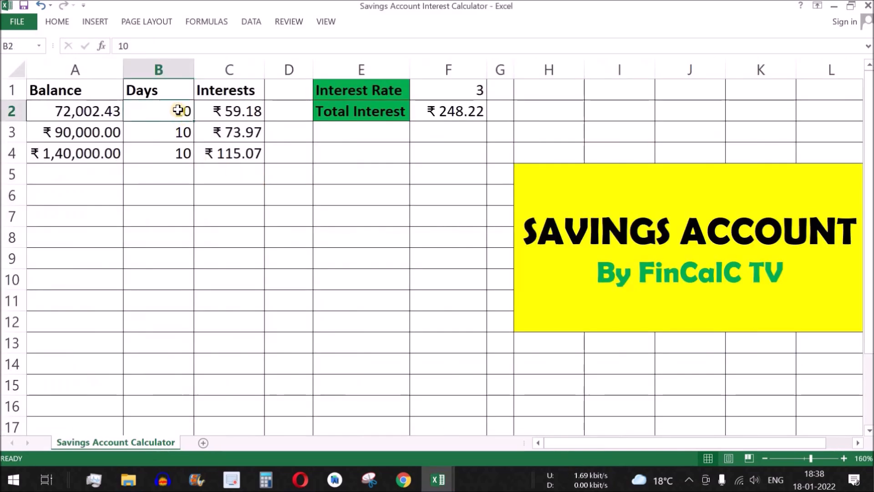
text(6)
key(Return)
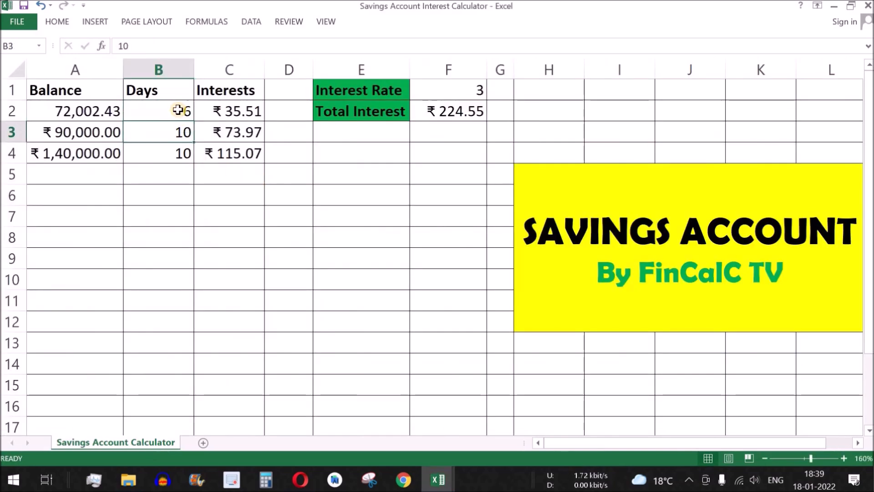
click(241, 109)
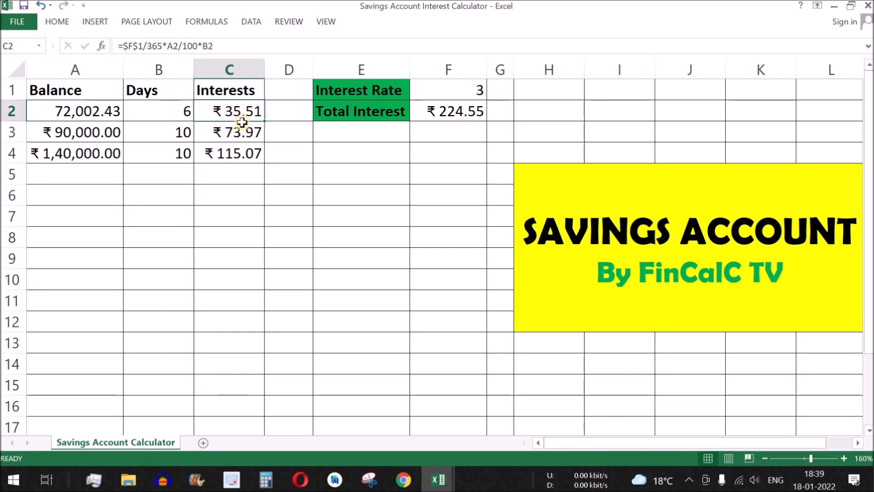
click(469, 112)
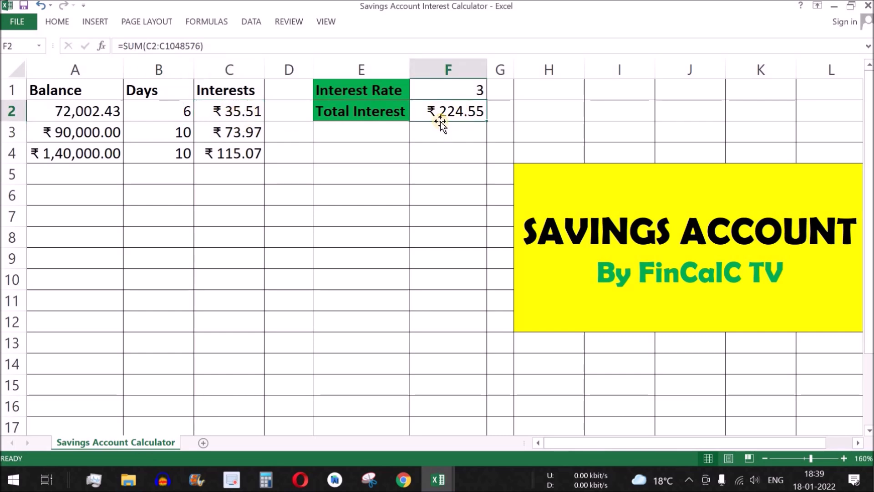
Copy the 01-Oct-21 closing balance of 87,002.43 from the bank statement into cell A3 of the interest calculator
click(100, 136)
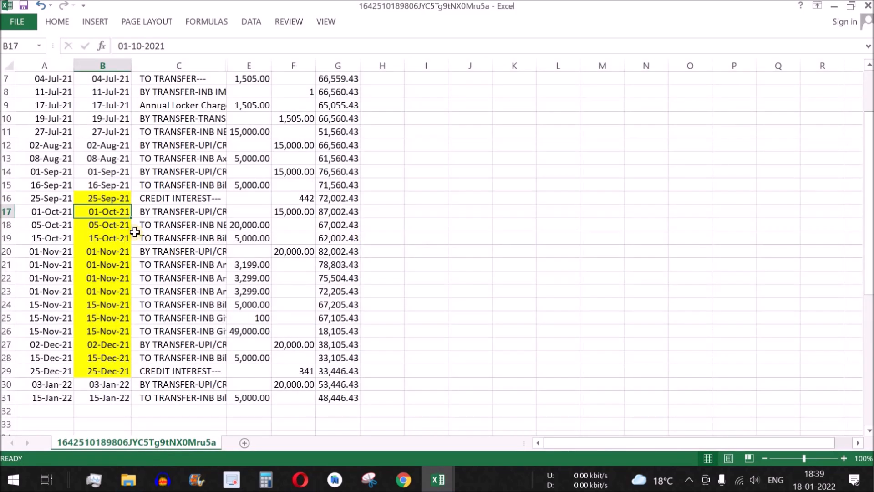
click(330, 214)
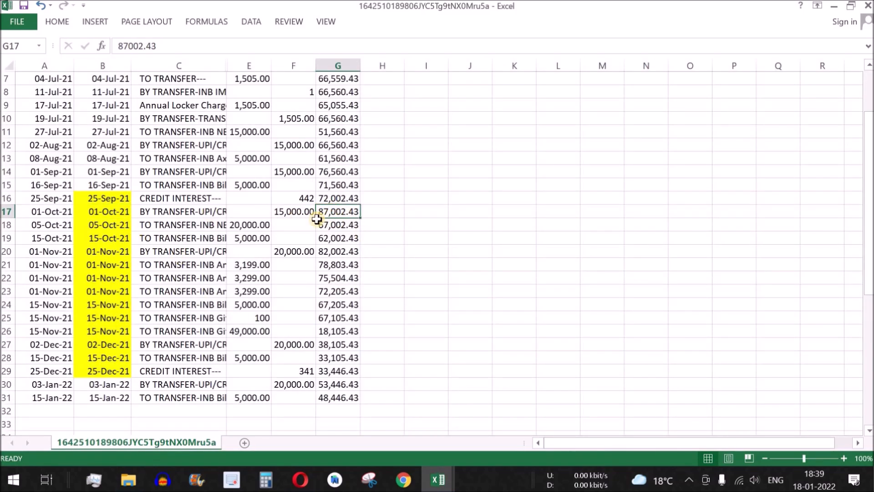
click(294, 211)
click(325, 213)
key(ctrl+c)
key(alt+Tab)
click(102, 134)
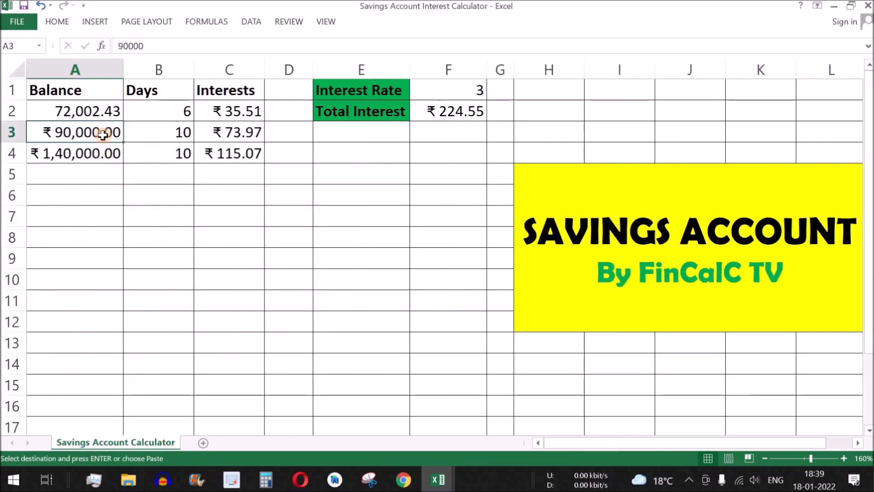
key(Return)
Check the statement dates 01-Oct-21 and 05-Oct-21, and set the second balance's days in B3 to 4
click(160, 135)
key(alt+Tab)
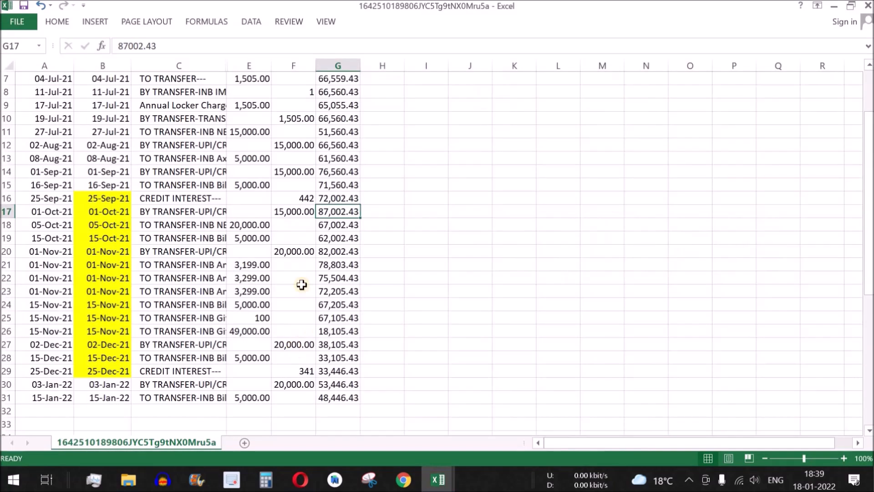
click(109, 213)
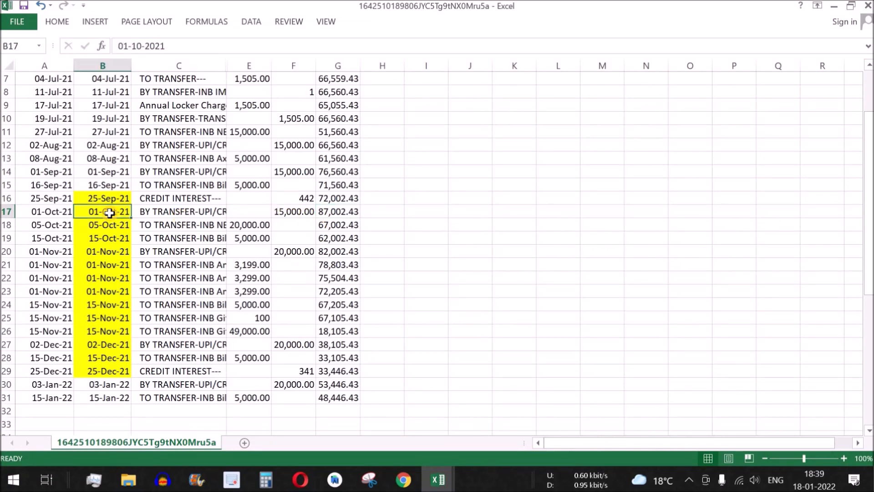
click(118, 225)
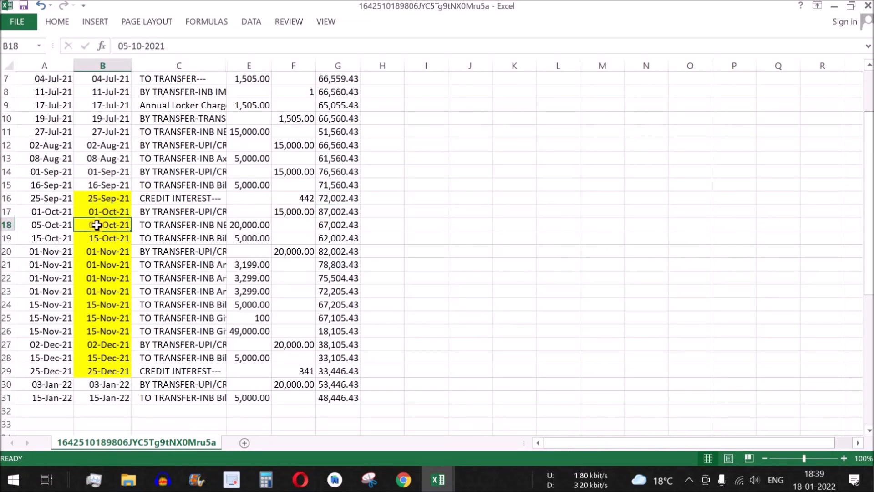
click(335, 225)
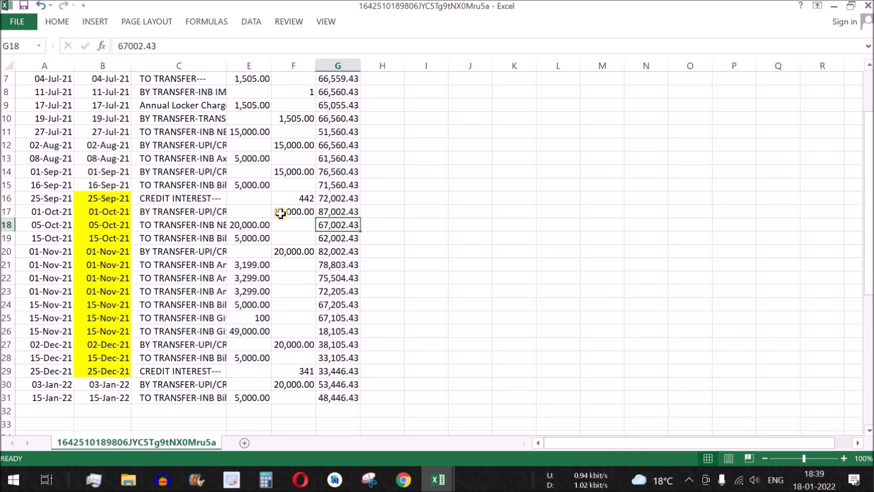
drag(339, 211, 109, 212)
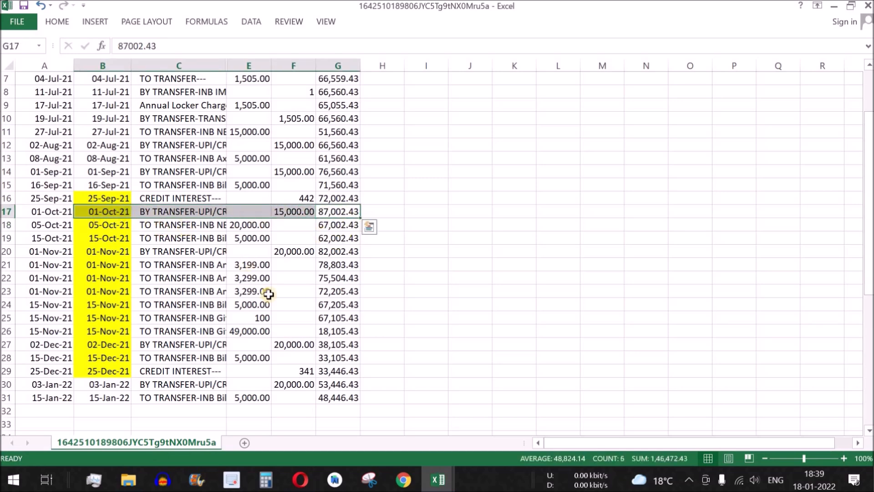
key(alt+Tab)
text(4)
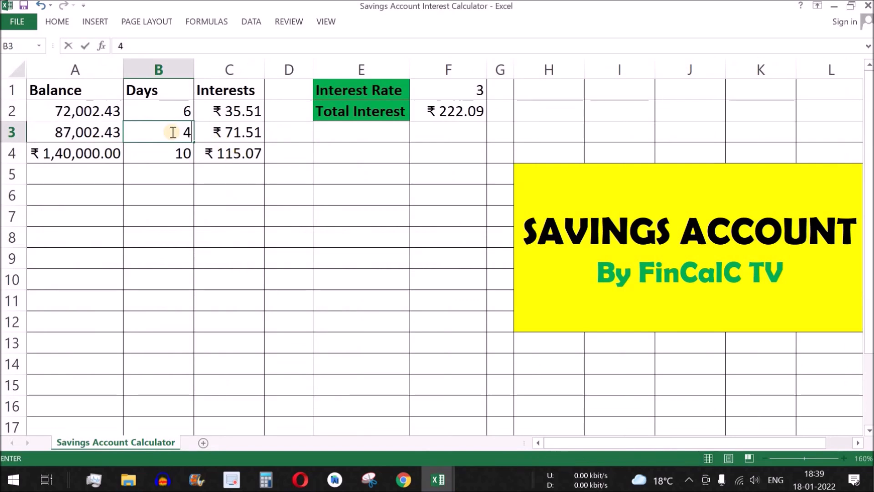
key(Return)
Review the balances, days and Total Interest in the calculator, and compare the total with the statement's 25-Dec-21 credit interest
drag(82, 111, 179, 315)
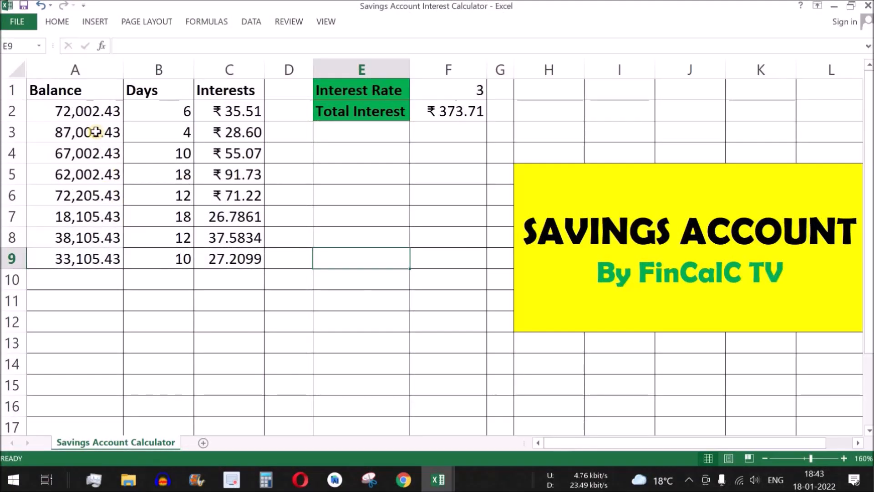
drag(88, 111, 88, 262)
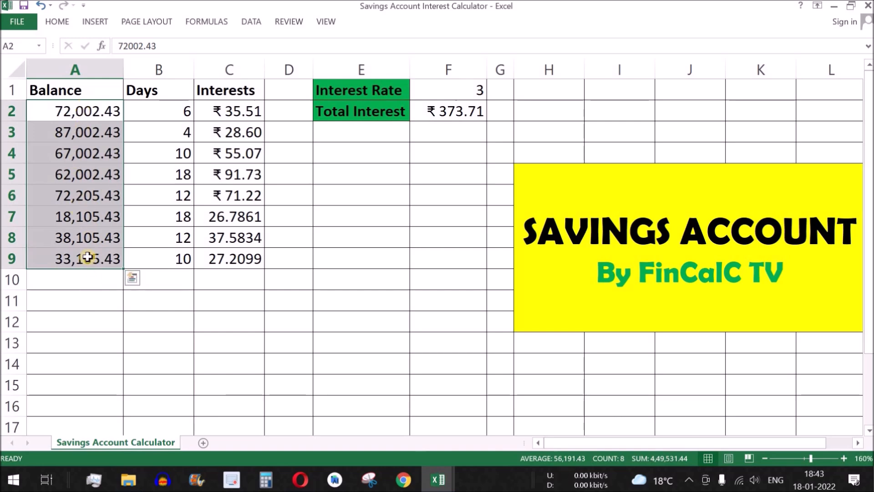
drag(181, 111, 182, 259)
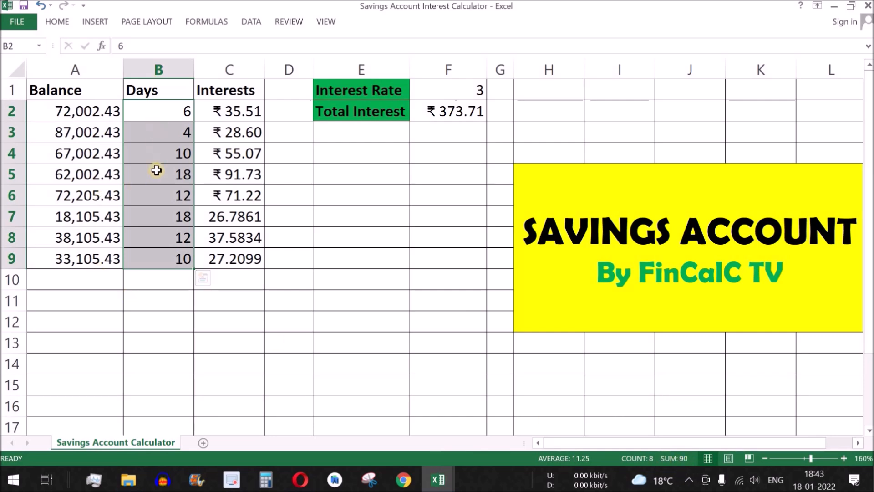
click(455, 116)
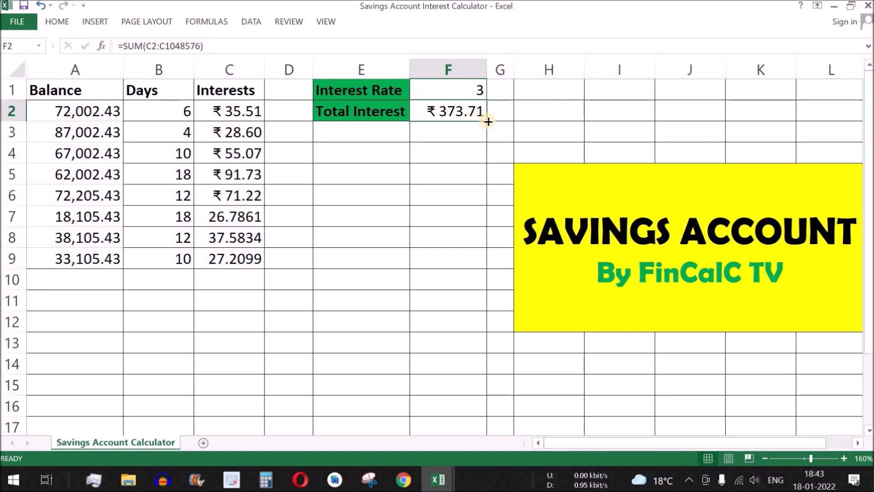
key(alt+Tab)
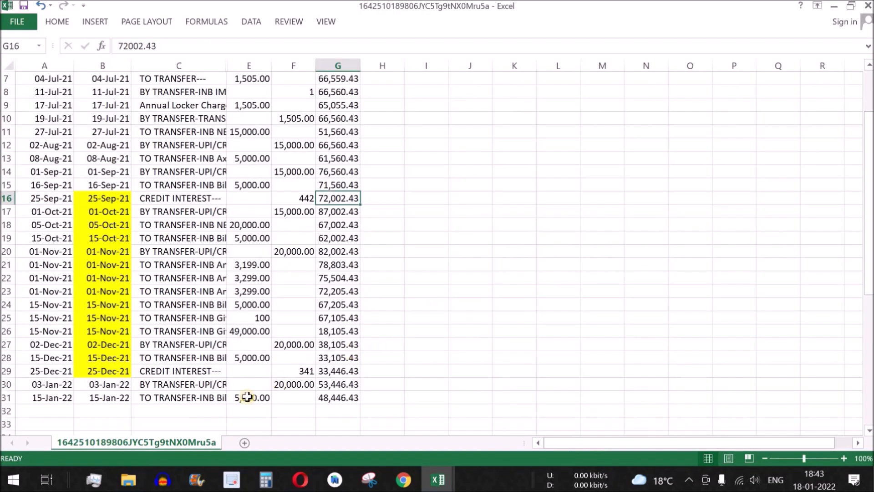
click(187, 372)
click(293, 375)
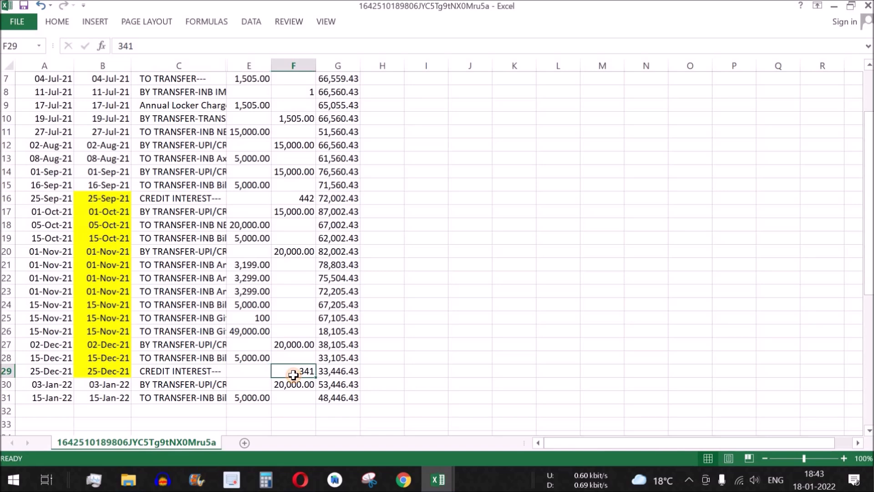
drag(72, 205, 338, 373)
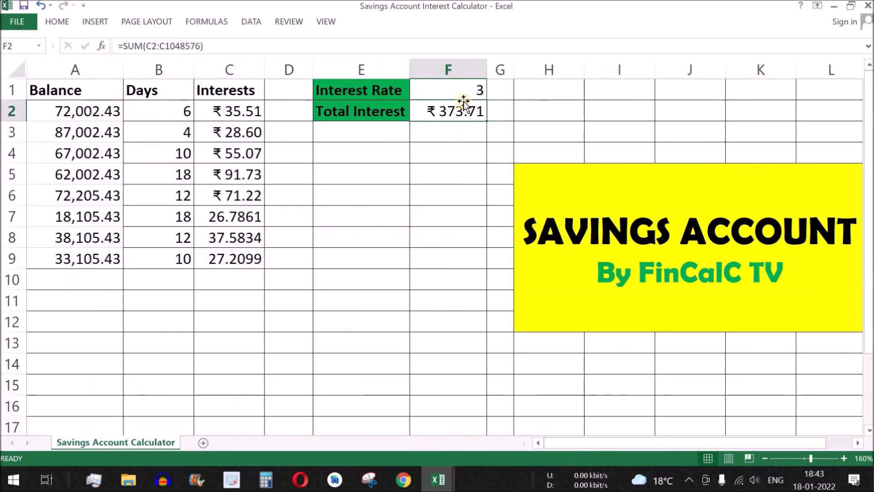
Set the interest rate in F1 to 2.75 and compare the Total Interest with the statement's 25-Dec-21 credit interest
click(453, 94)
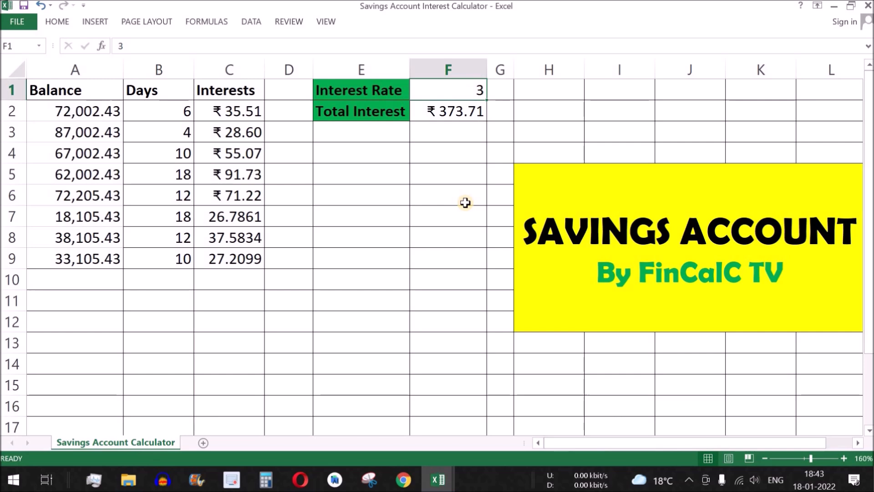
text(2.75)
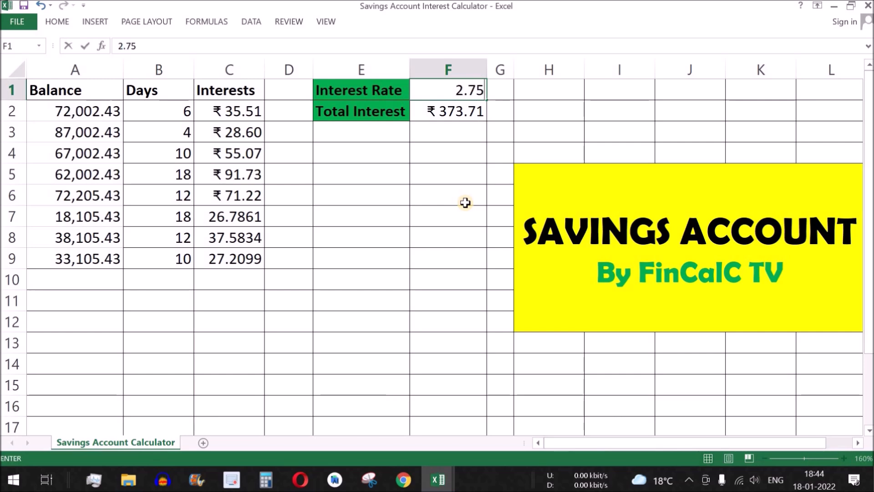
key(Return)
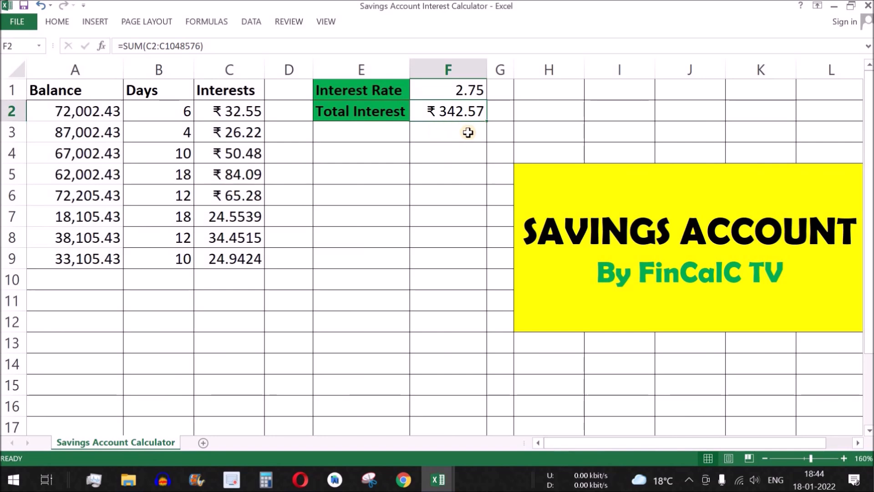
key(alt+Tab)
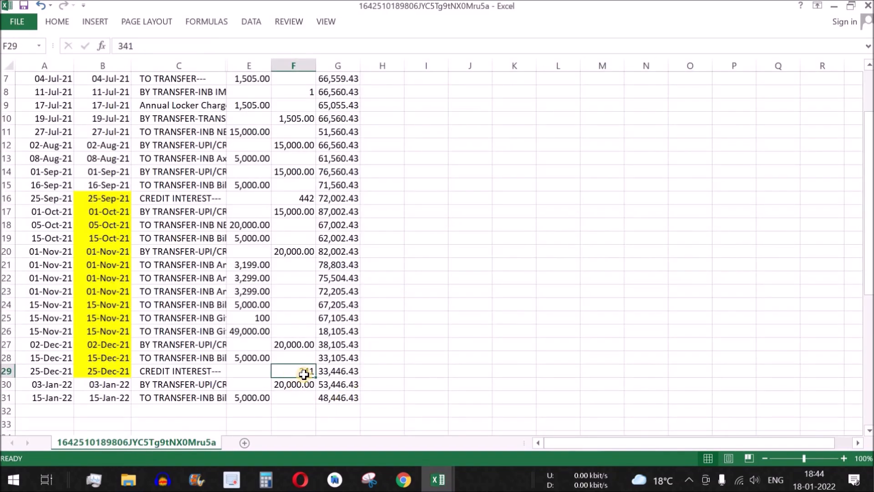
drag(159, 376, 337, 371)
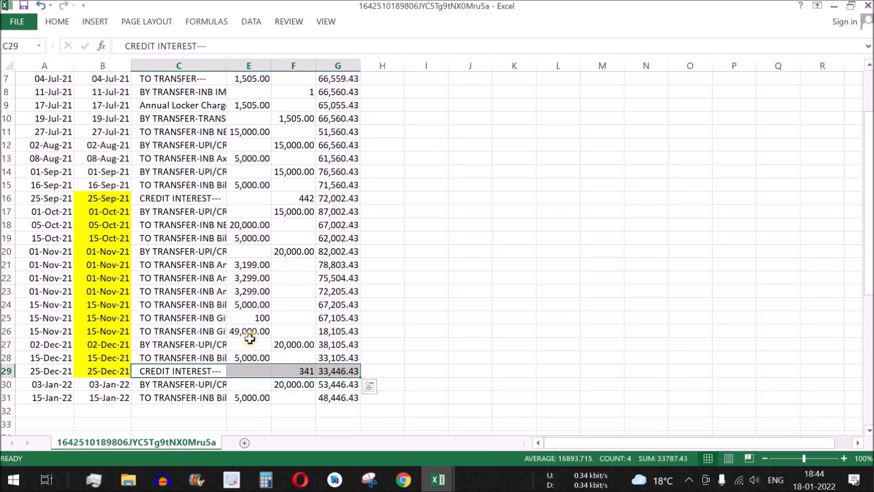
key(alt+Tab)
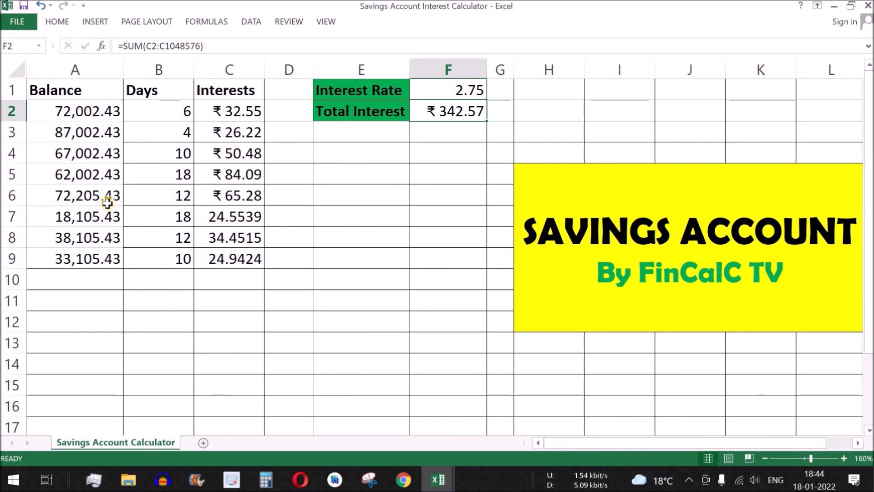
Review the calculator's balances, days, interest amounts, Total Interest formula and interest rate, finishing with the whole sheet selected
drag(90, 117, 132, 259)
drag(185, 112, 170, 259)
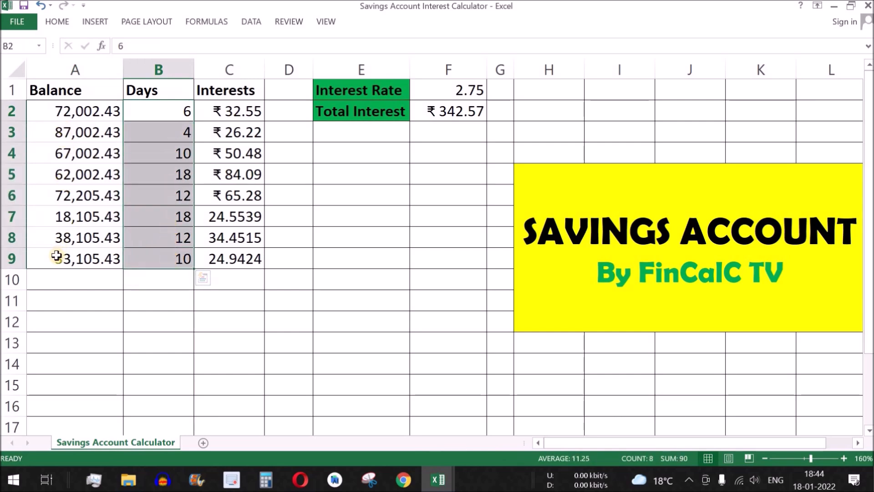
drag(172, 129, 168, 224)
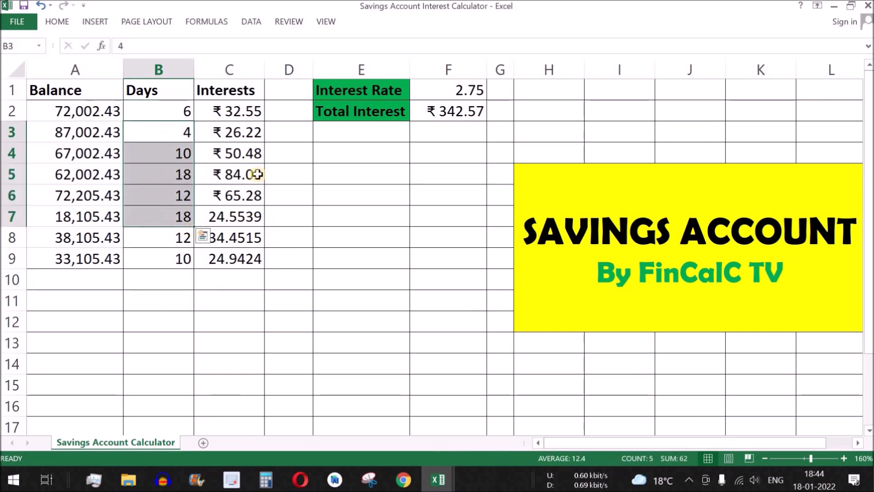
drag(241, 112, 238, 260)
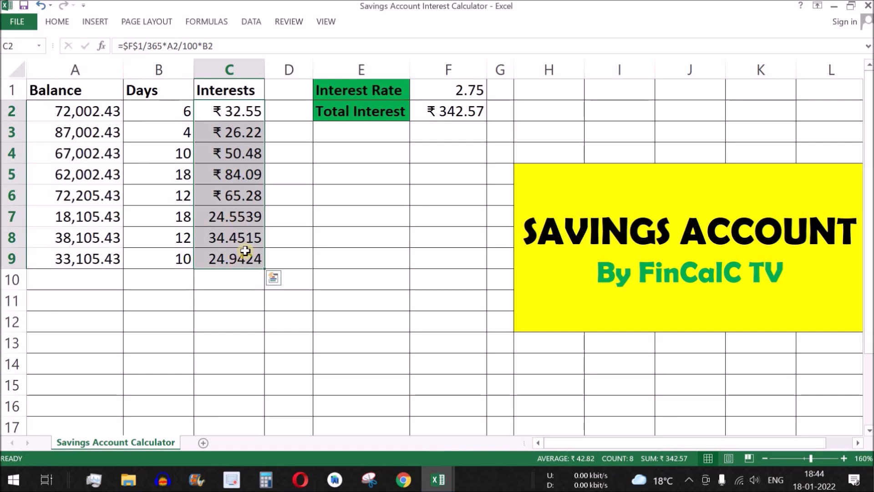
drag(253, 109, 238, 257)
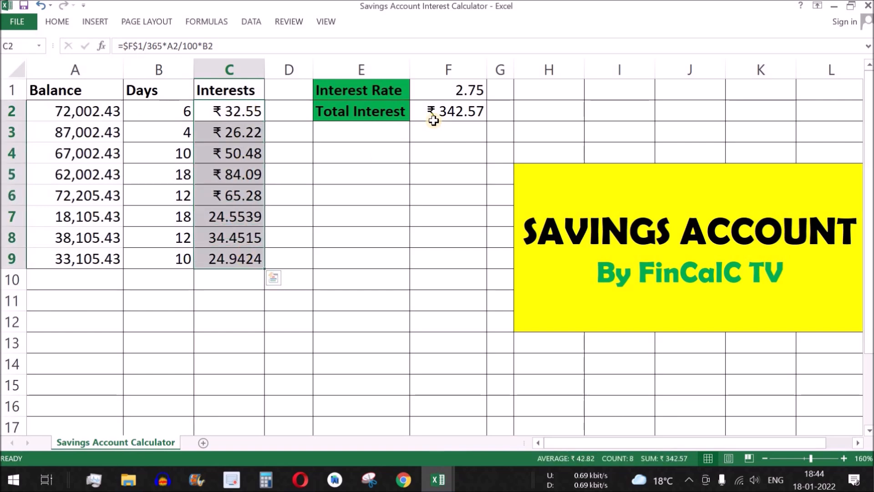
click(434, 120)
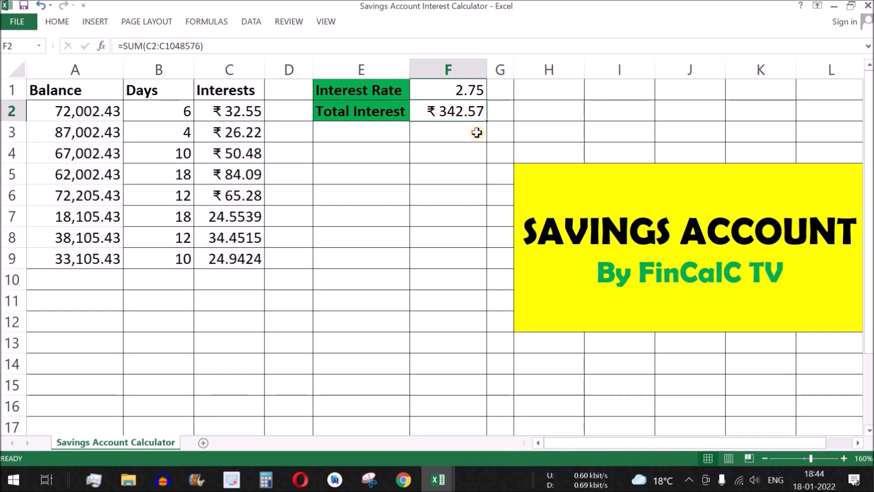
click(450, 91)
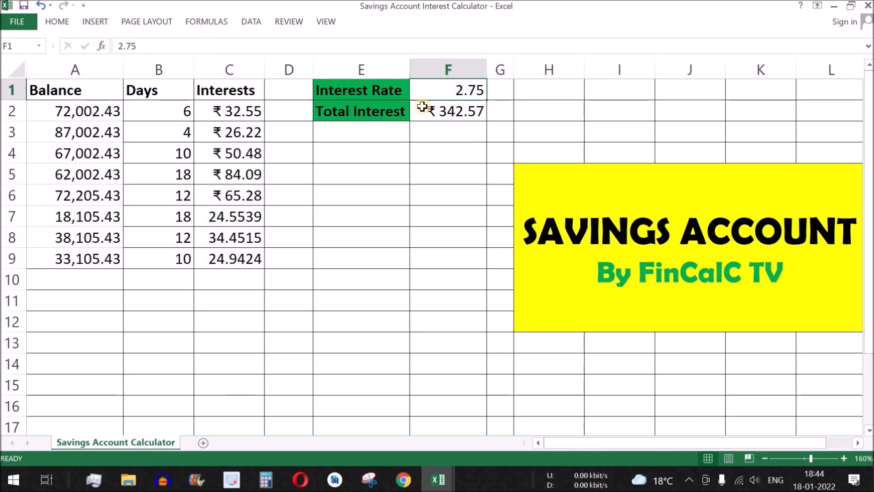
click(16, 68)
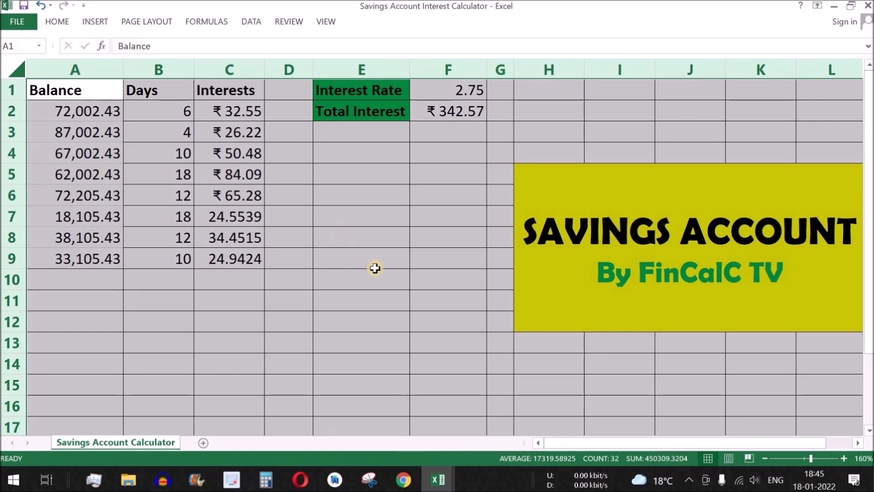
Switch to the FinCalC blog article in Opera and view the calculator download section and the Excel interest example
key(alt+Tab)
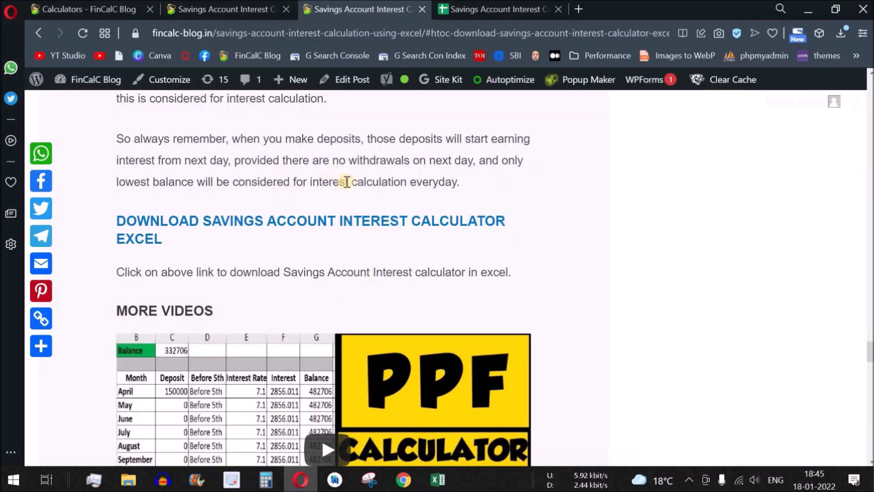
scroll(347, 181, up, 8)
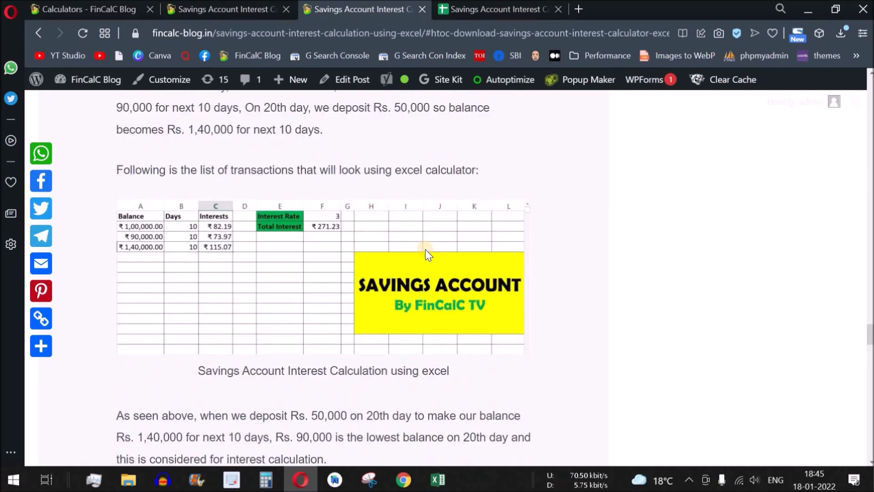
scroll(425, 250, down, 2)
Return to the interest calculator in Excel and review the rows in A2:C9 and the day counts in B2:B9
mouse_move(438, 479)
click(510, 421)
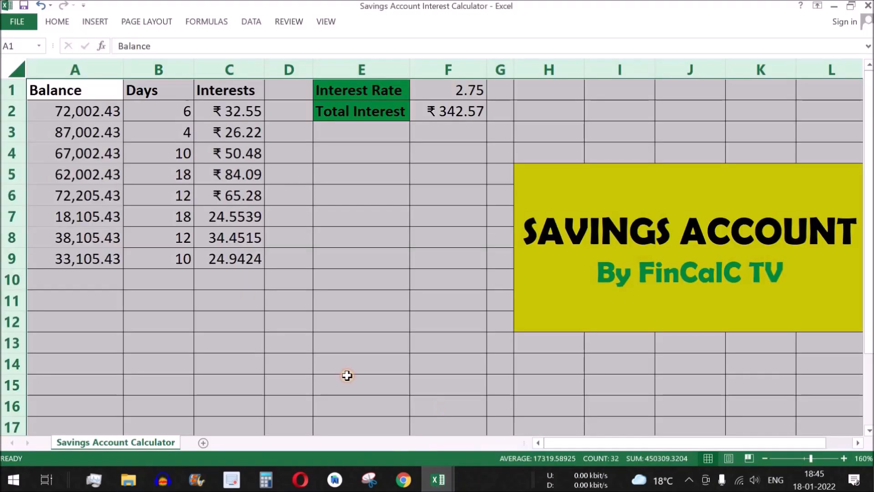
click(110, 150)
click(108, 107)
drag(108, 107, 225, 263)
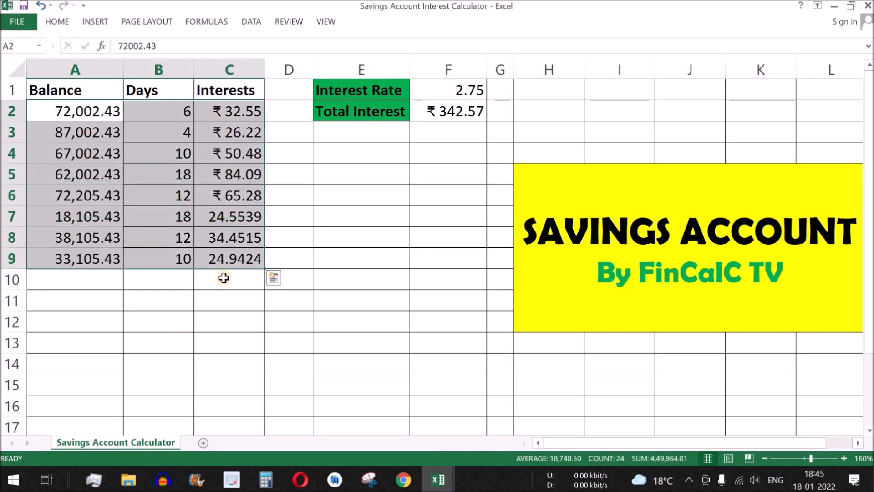
drag(174, 111, 173, 266)
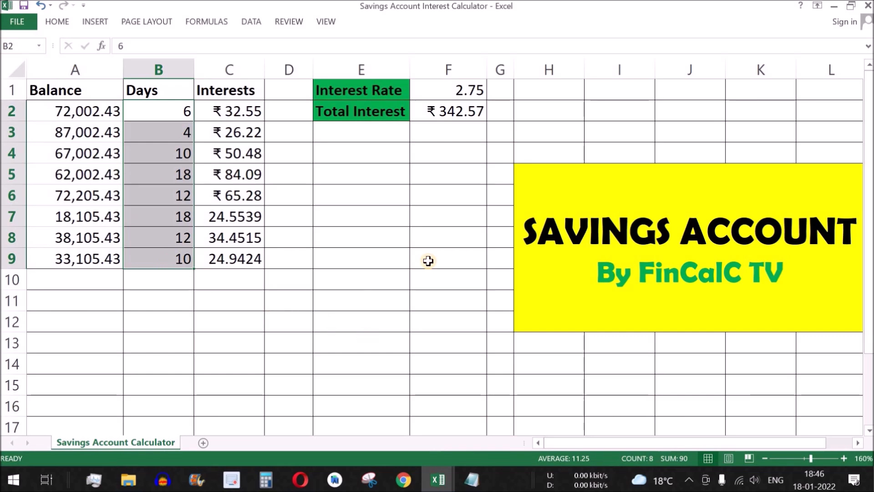
Switch to the Notepad note and review the section 80TTA limit of Rs. 10,000 and the section 80TTB limit of Rs. 50,000
key(alt+Tab)
drag(349, 104, 187, 106)
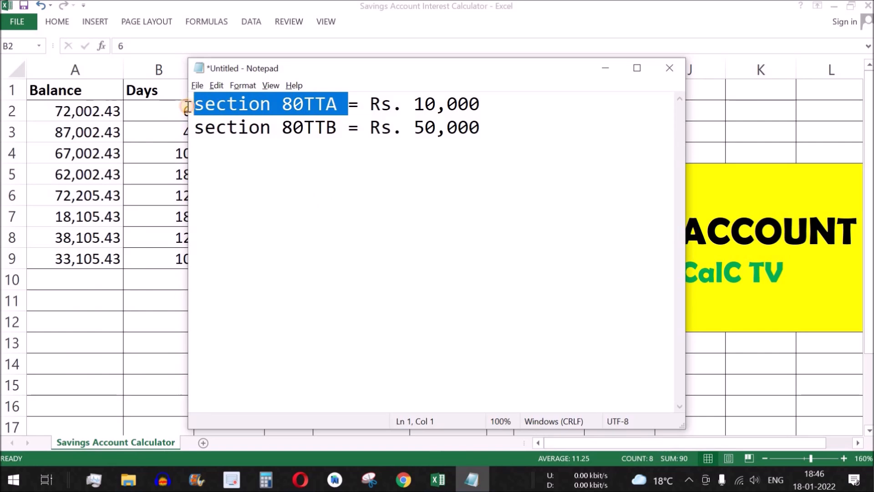
drag(495, 105, 370, 105)
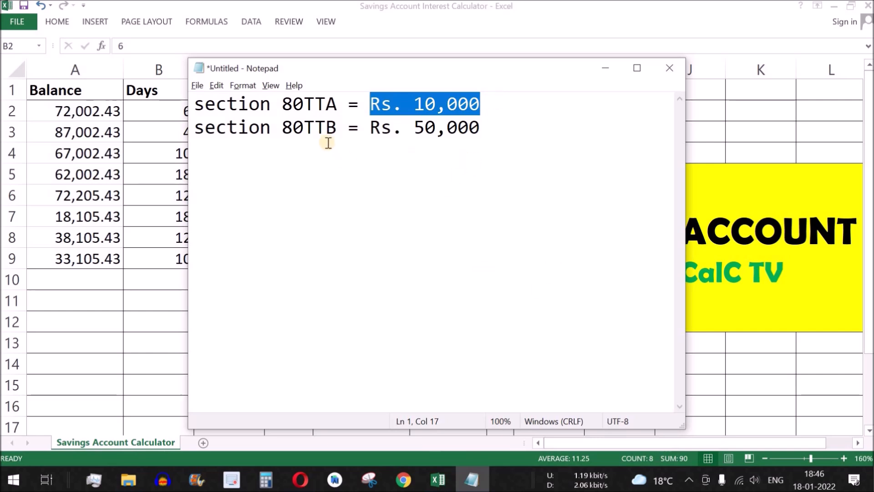
drag(339, 128, 192, 127)
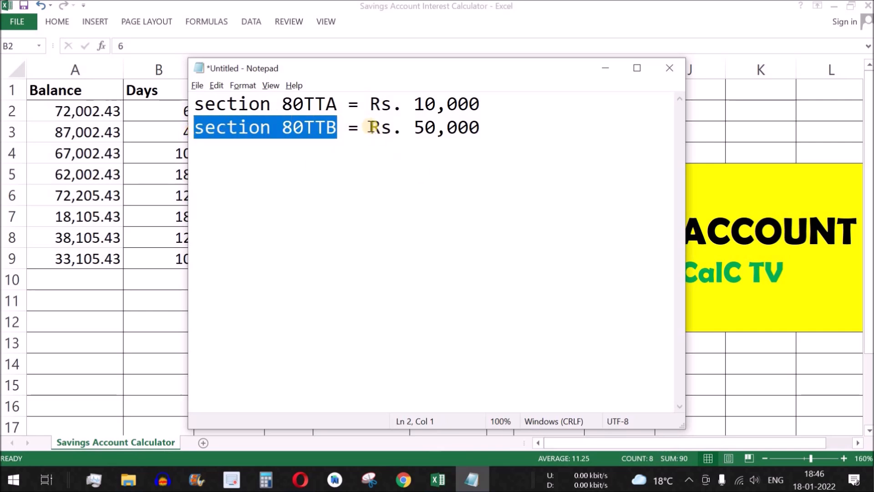
drag(371, 127, 492, 173)
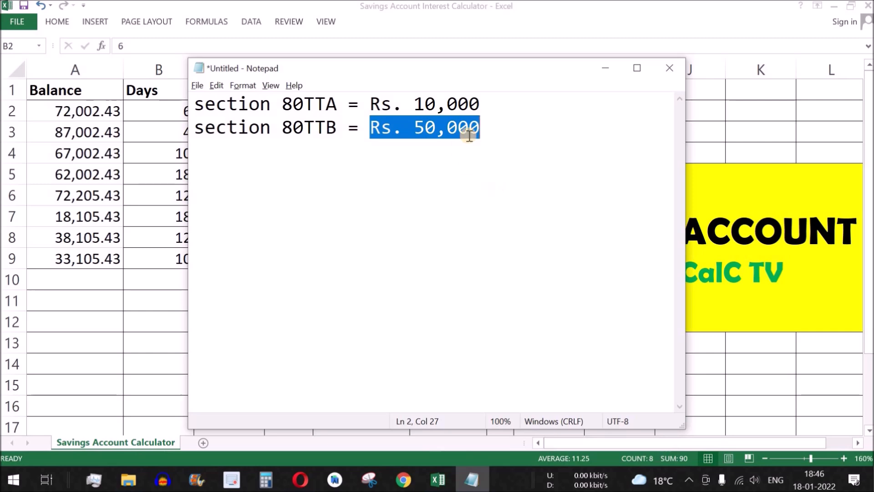
click(519, 135)
drag(519, 135, 370, 127)
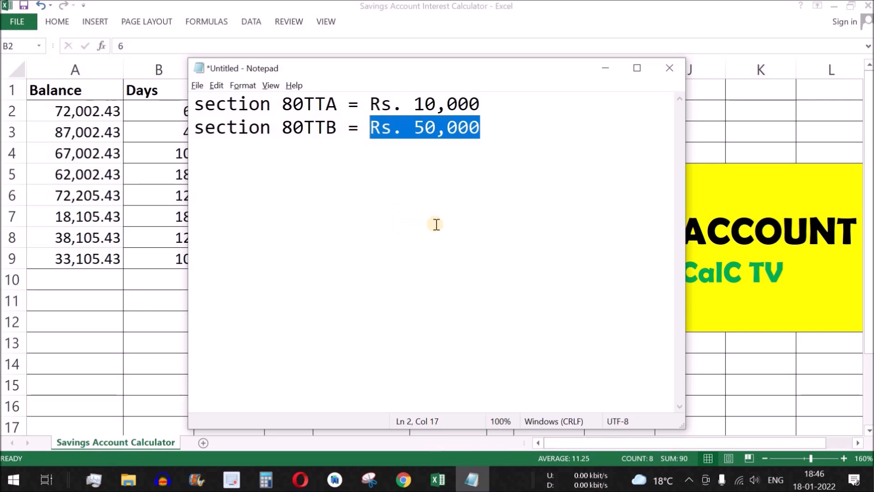
Return to the savings account calculator in Excel and review the Total Interest in F2 and the day counts in B2:B9
key(alt+Tab)
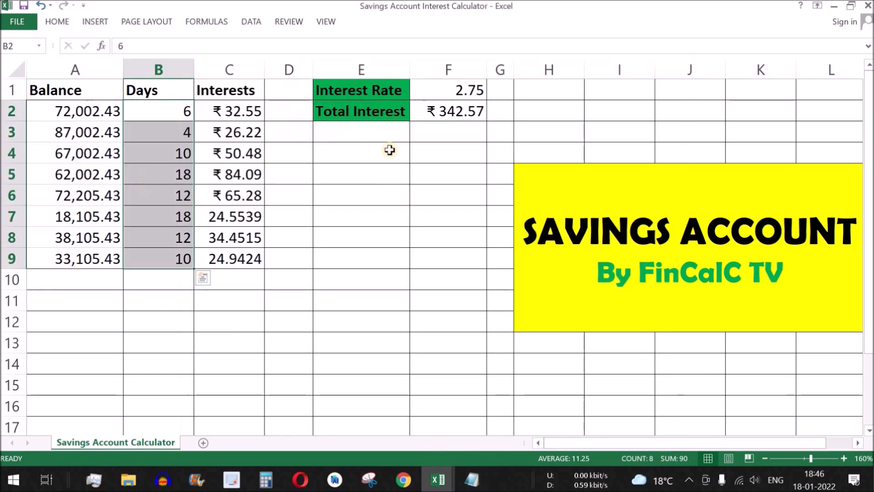
click(447, 113)
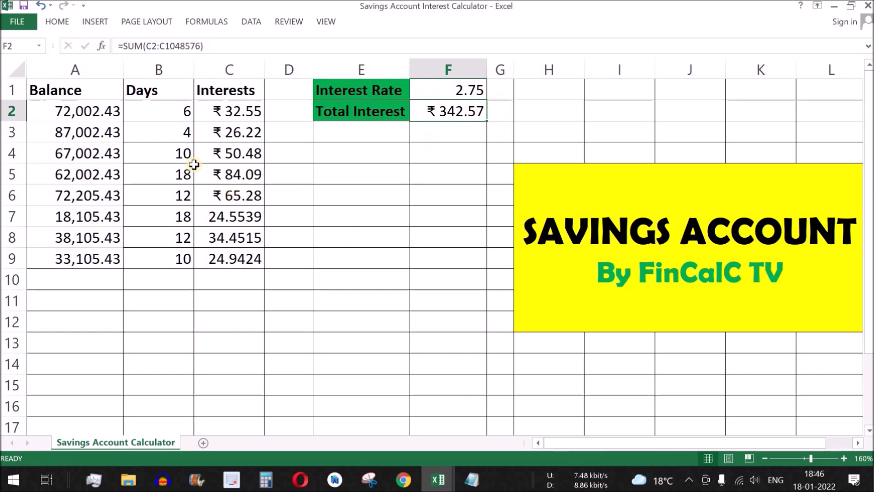
drag(176, 111, 176, 260)
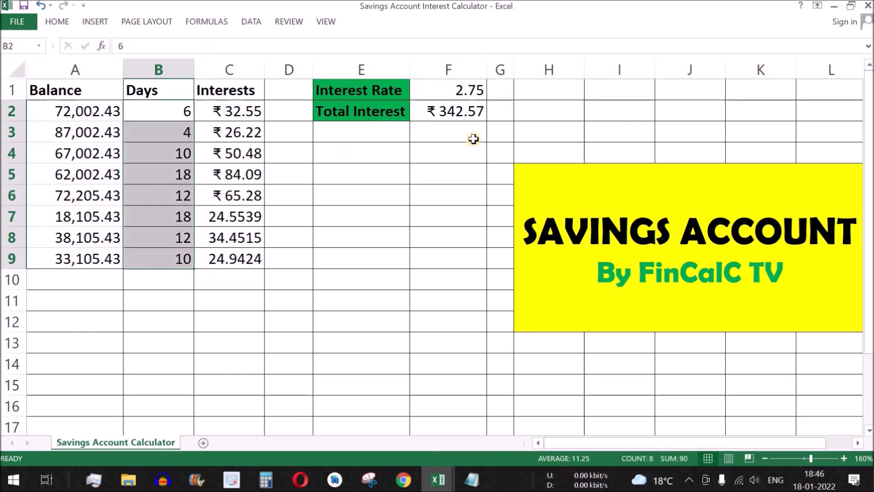
click(469, 108)
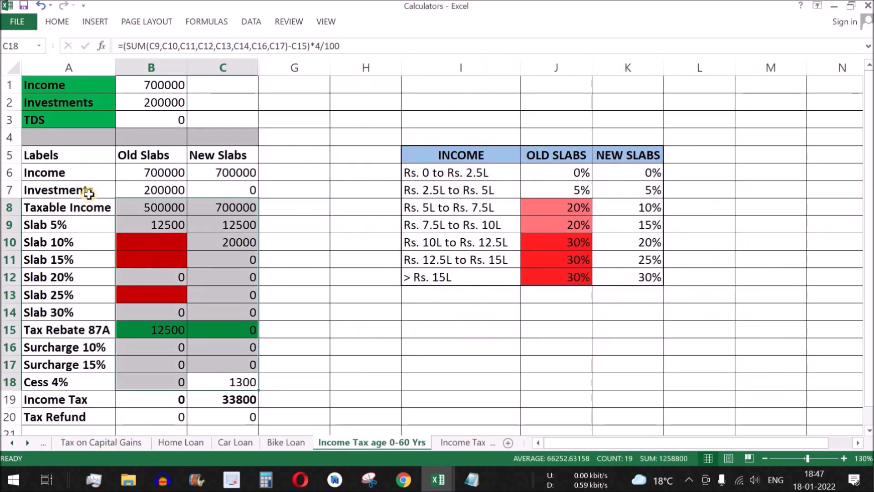
In the Calculators workbook, examine the old and new slab income tax columns and the Home Loan sheet's EMI, principal and interest schedule
click(72, 174)
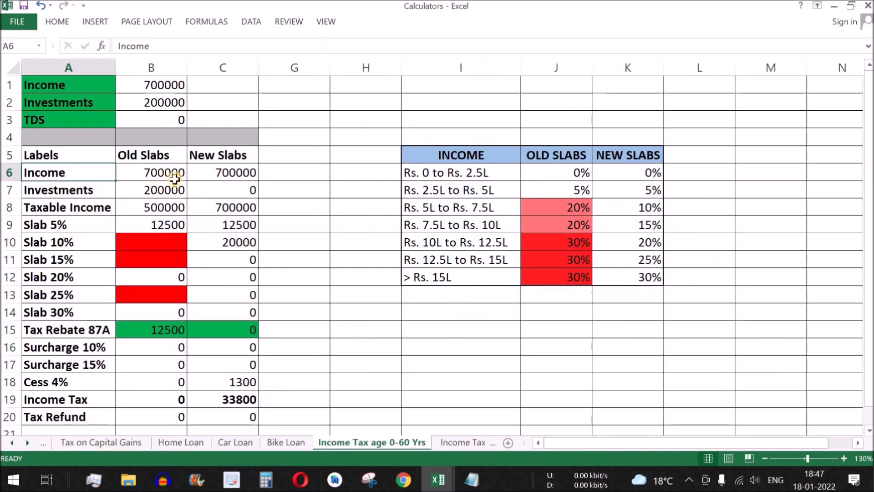
drag(142, 156, 244, 415)
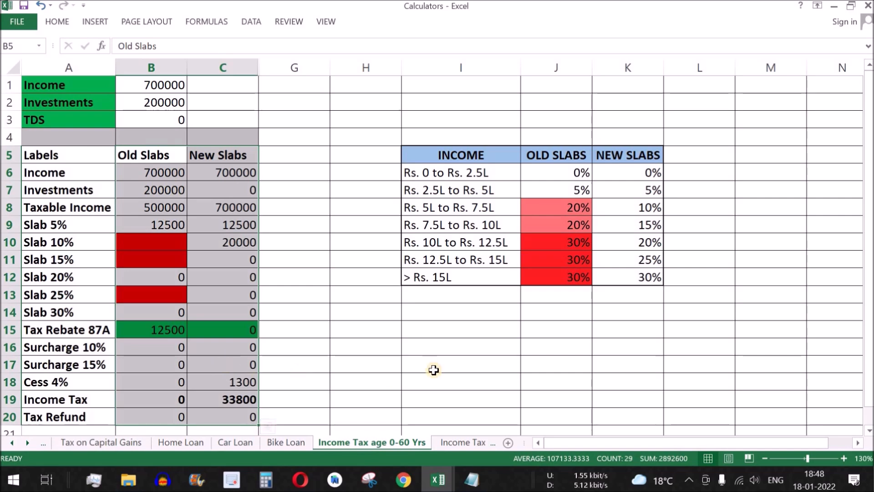
click(187, 443)
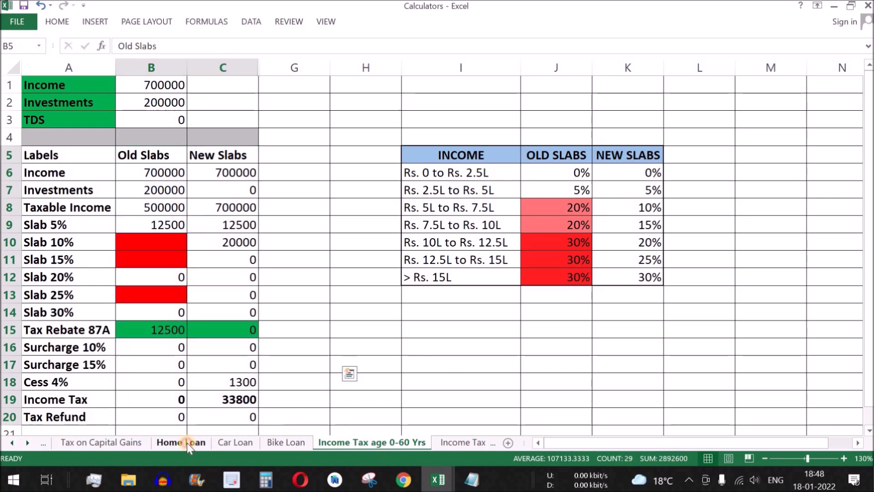
drag(144, 116, 155, 403)
drag(196, 114, 295, 419)
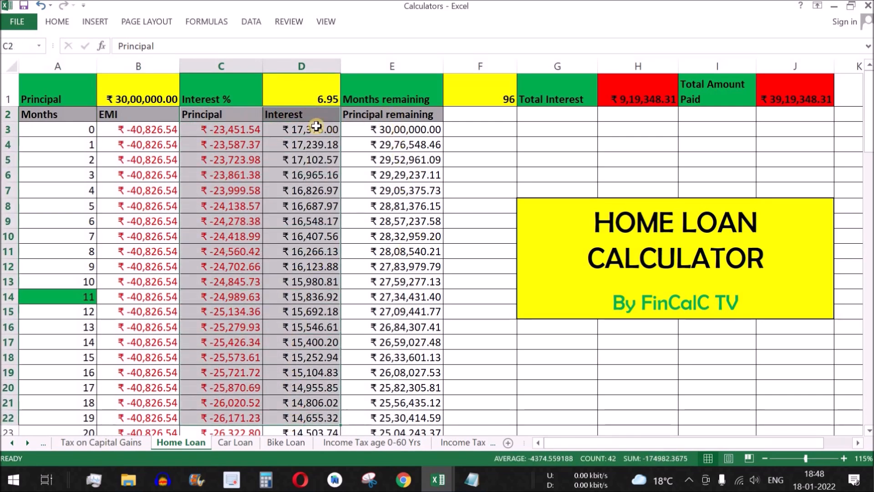
drag(301, 116, 314, 418)
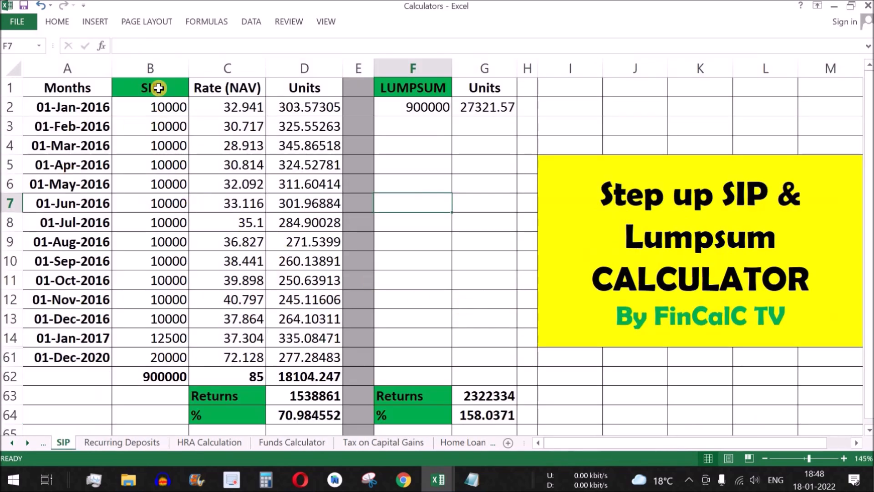
Examine the SIP and lumpsum figures in B1:G64 and the mutual fund tax table in A6:C8 of the Tax on Capital Gains sheet
drag(158, 87, 472, 413)
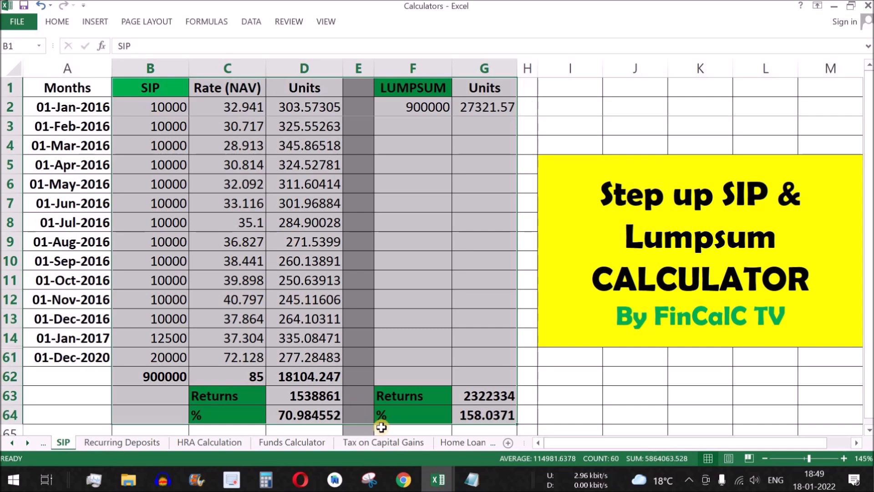
click(387, 443)
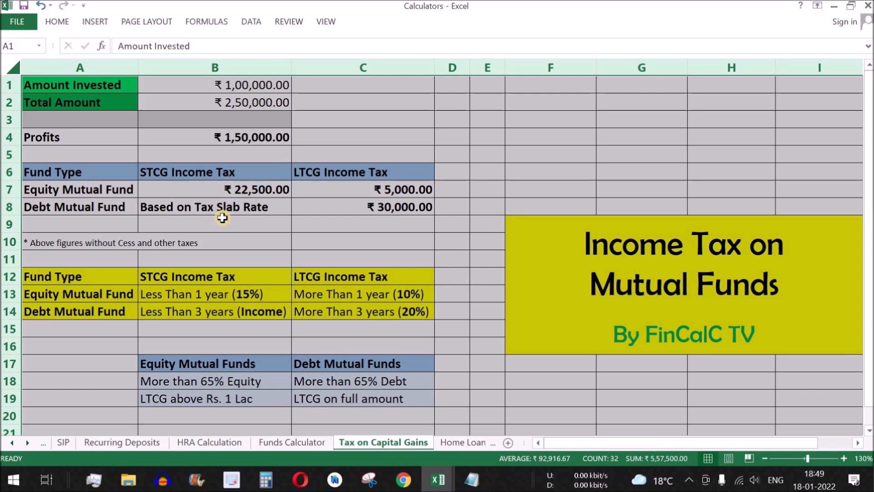
drag(70, 172, 396, 209)
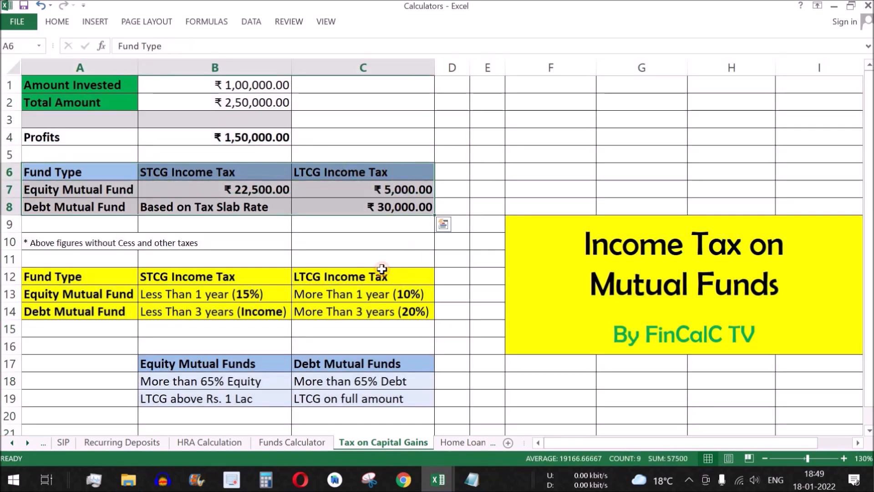